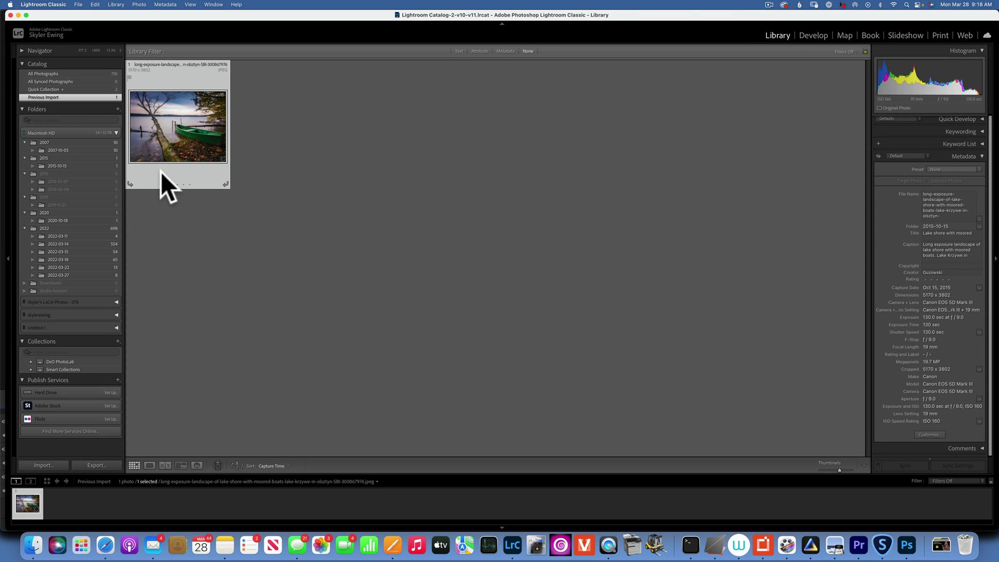
- Open the lake-shore boat photo at full size in the Develop module
double_click(194, 125)
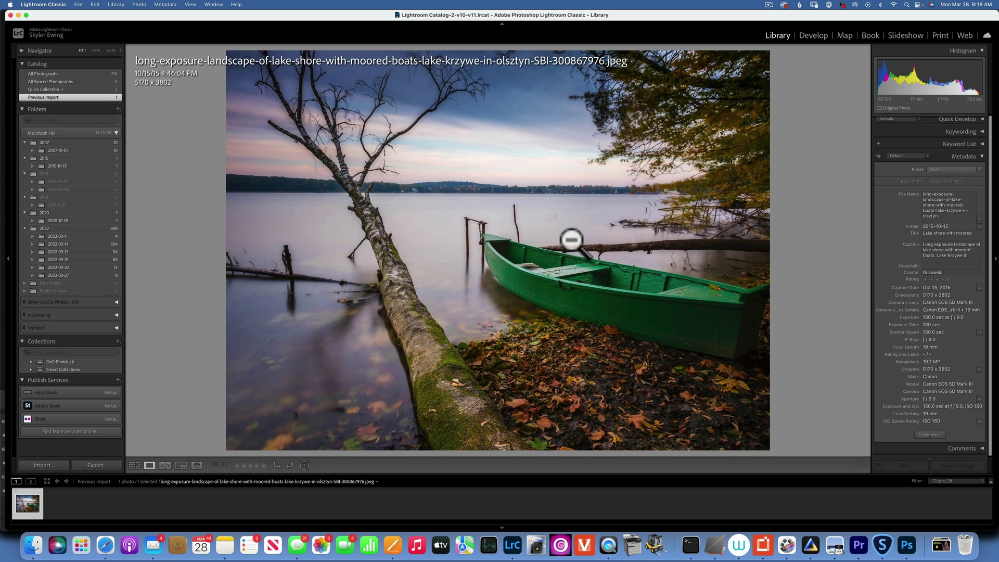
click(815, 35)
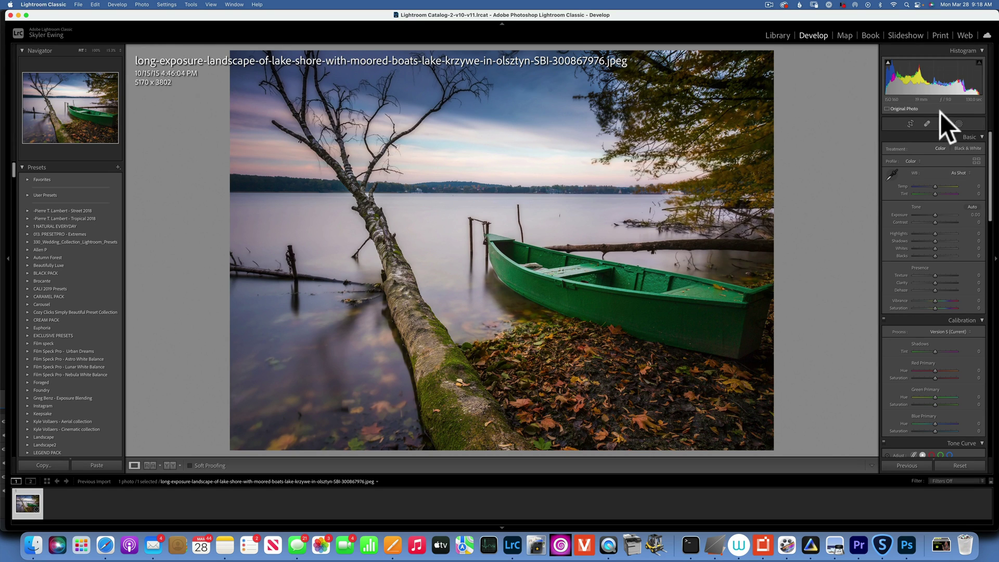
- Level the photo along the lake horizon and commit the 5145 x 3784 crop
click(911, 124)
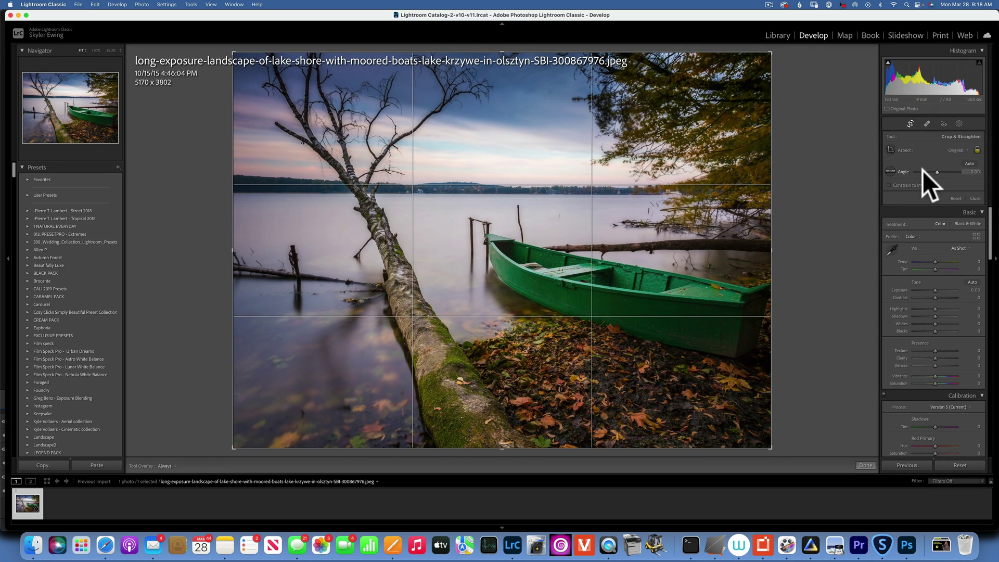
click(891, 171)
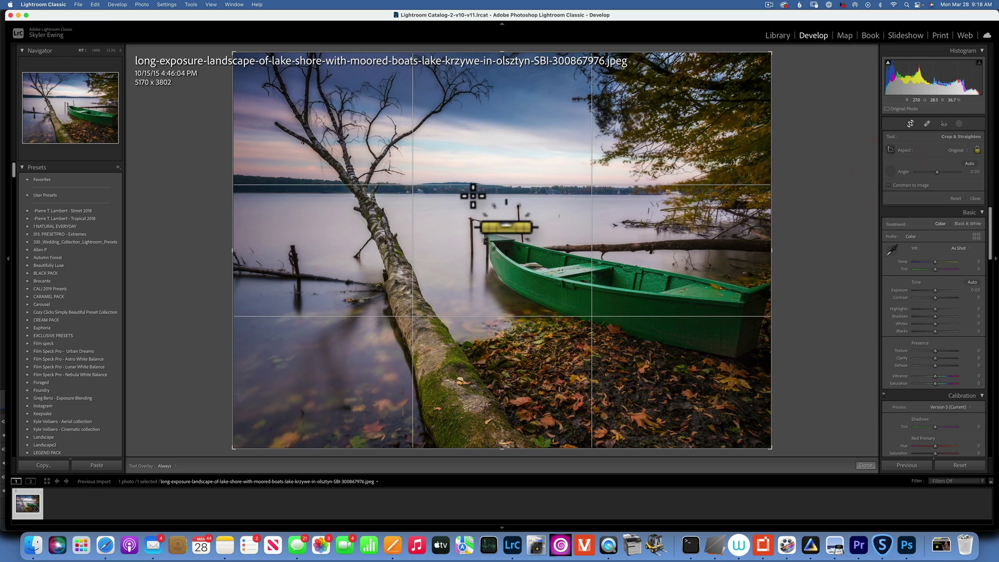
drag(238, 194, 645, 194)
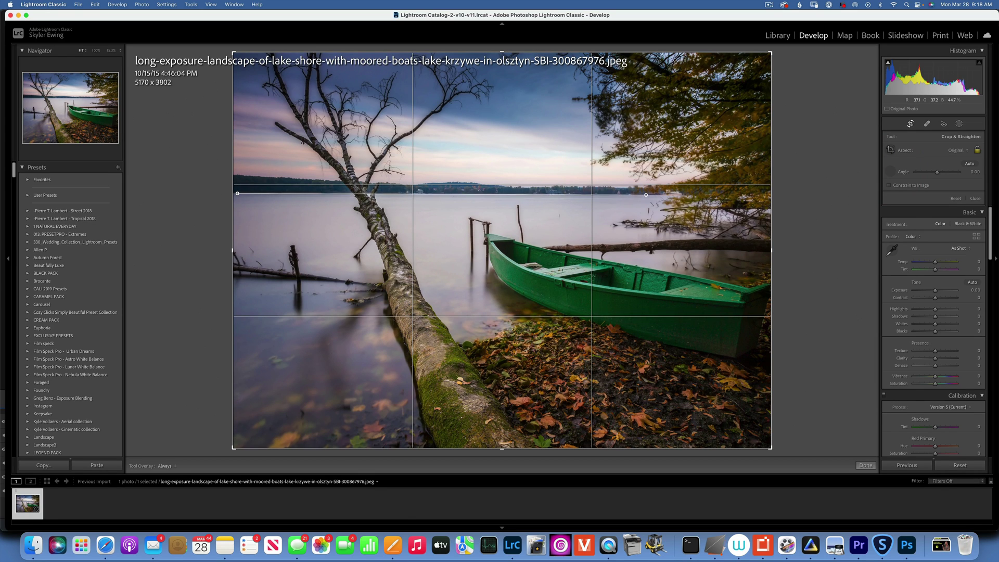
key(Return)
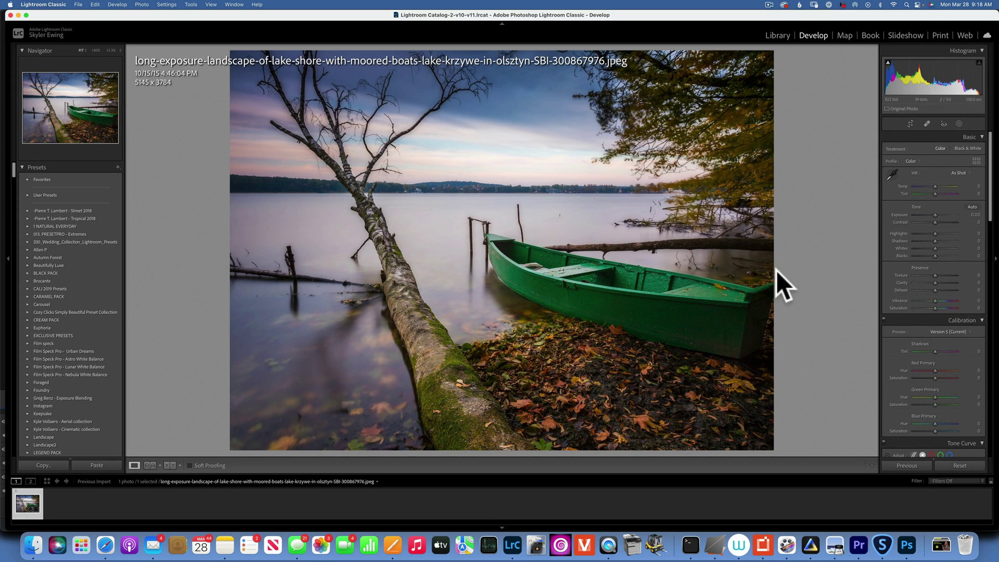
- Set Contrast +15, Highlights −57, Shadows +68, Whites +40 and Blacks −29
drag(936, 221, 939, 221)
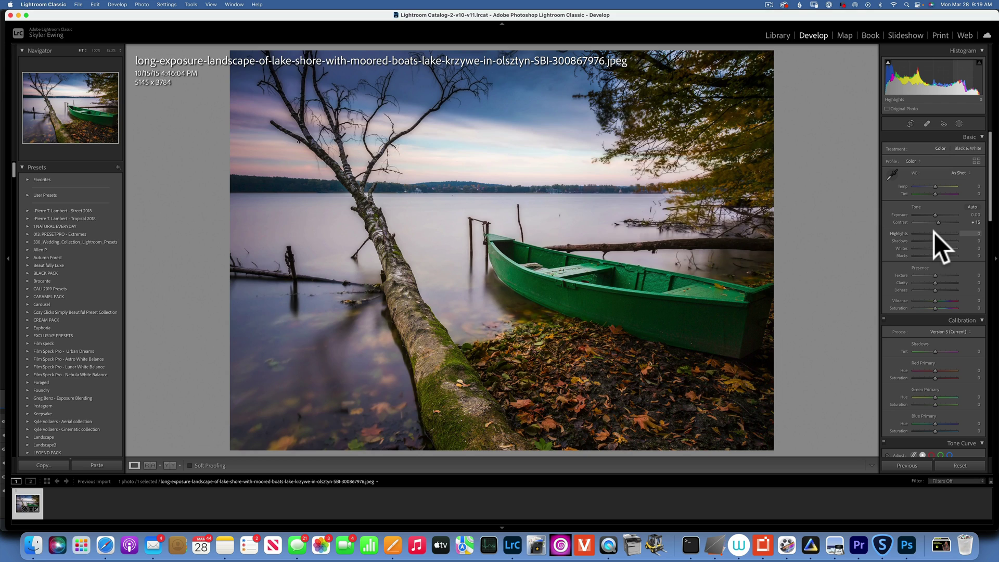
drag(935, 233, 922, 231)
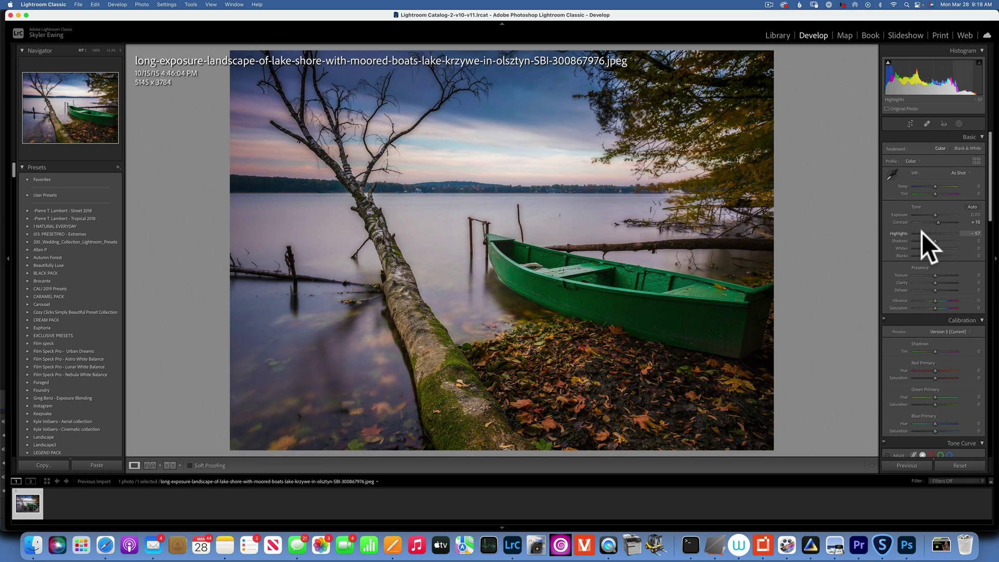
drag(937, 242, 948, 240)
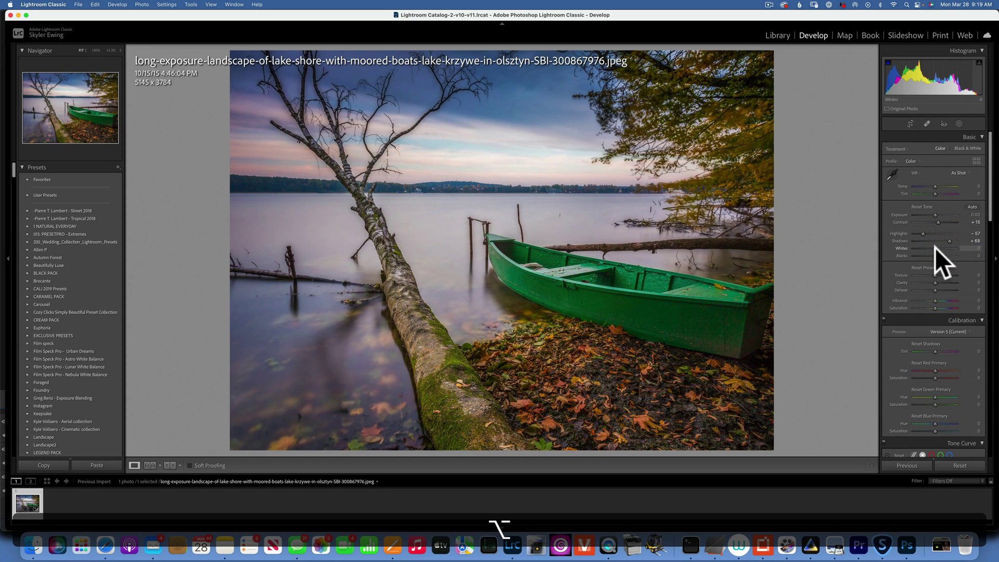
drag(936, 248, 945, 247)
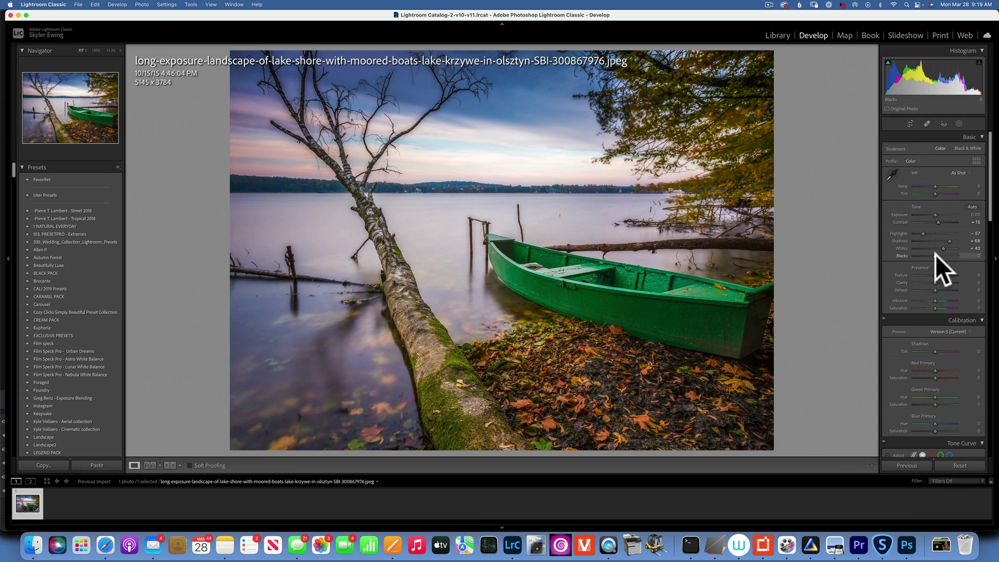
drag(936, 256, 929, 255)
- Raise Clarity to +11 and Vibrance to +21
scroll(939, 274, up, 2)
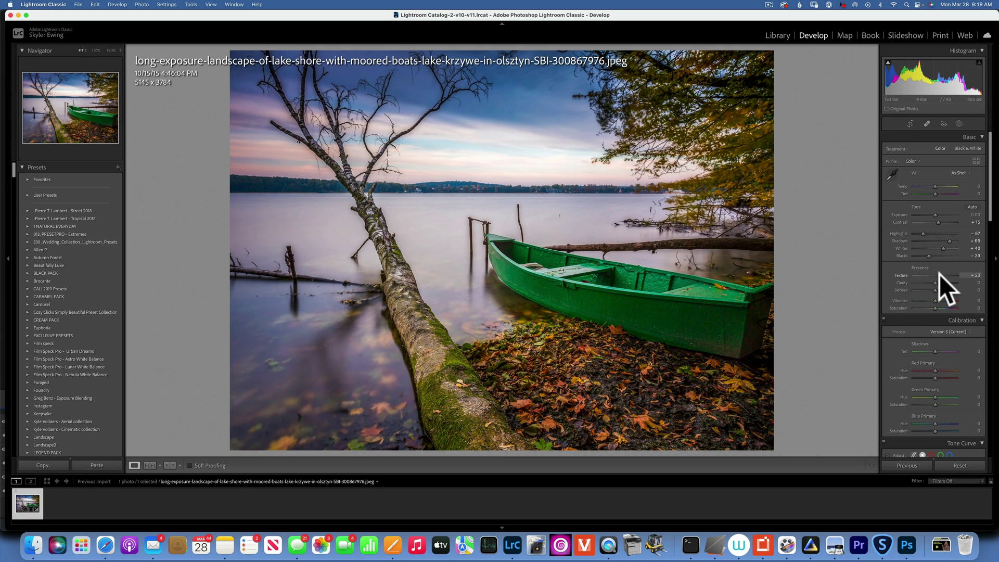
drag(935, 283, 936, 281)
drag(936, 300, 941, 301)
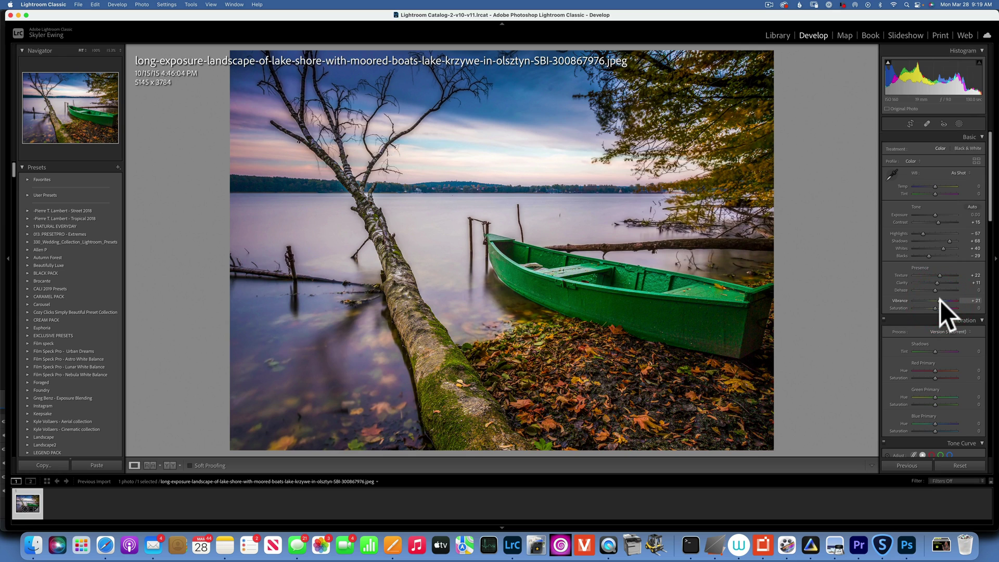
- Set sharpening Masking to 80 so sharpening applies only to edges
scroll(942, 301, down, 10)
scroll(942, 301, down, 5)
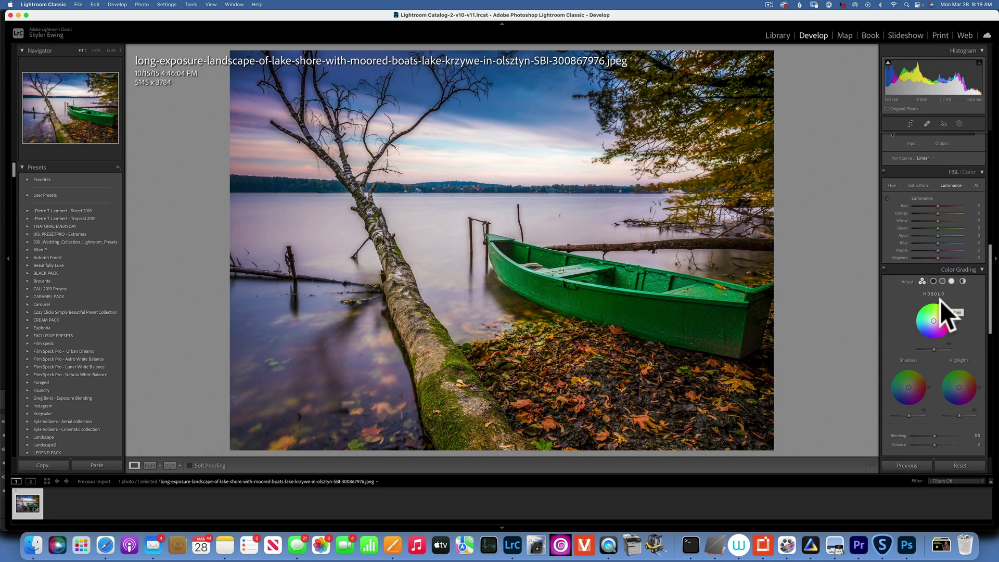
scroll(941, 301, down, 8)
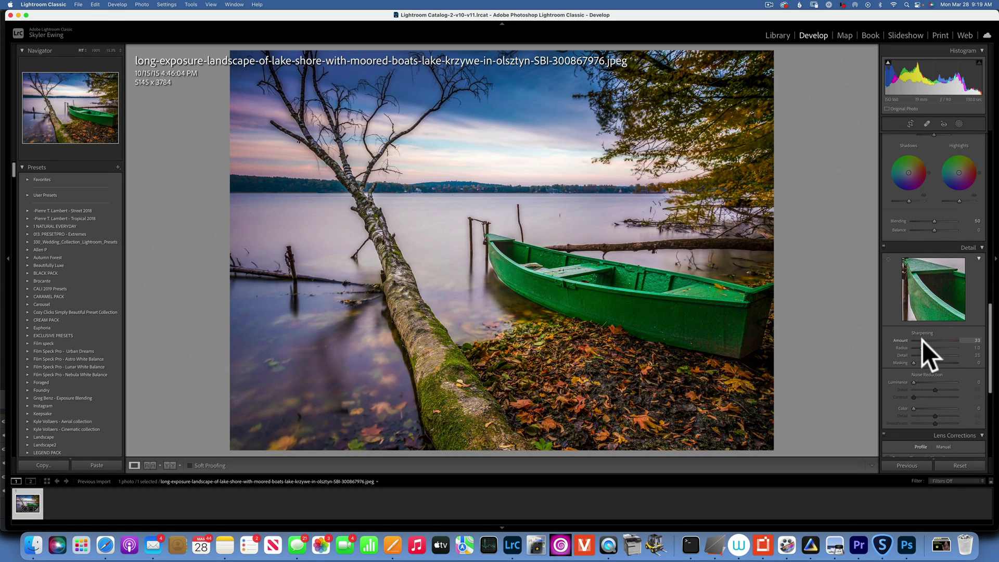
drag(915, 362, 947, 362)
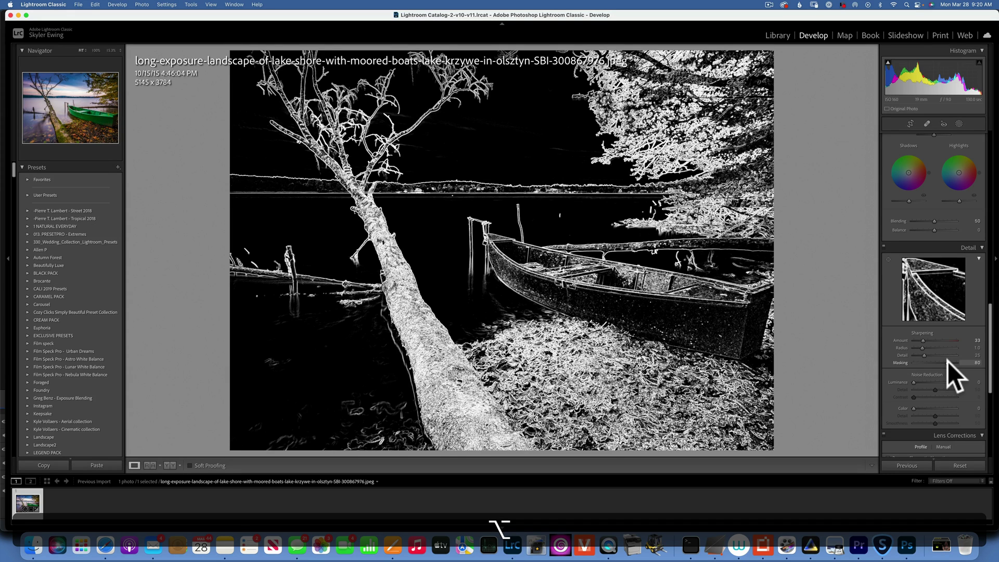
drag(948, 361, 948, 362)
- Enable Remove Chromatic Aberration and lens profile corrections
scroll(948, 362, down, 5)
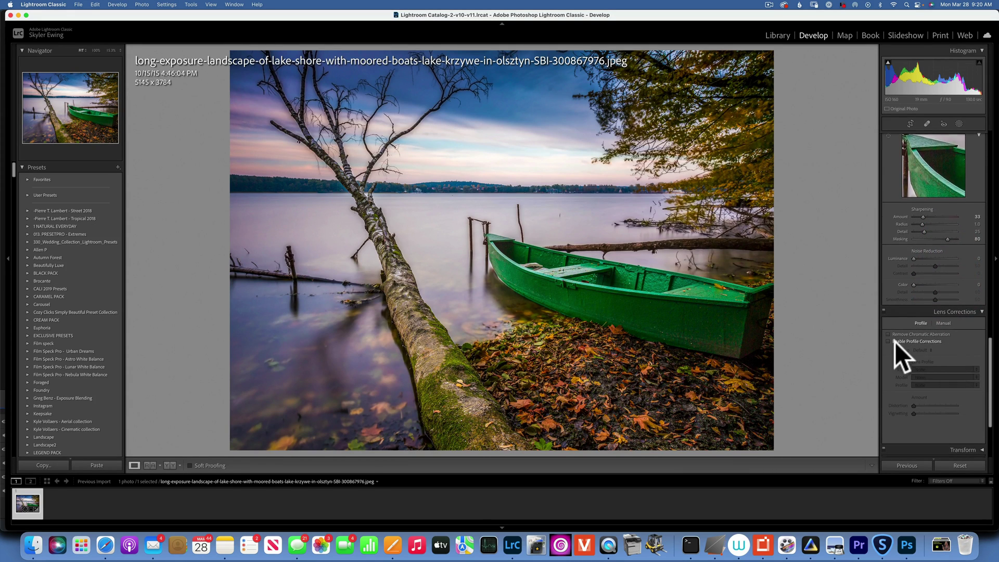
click(888, 333)
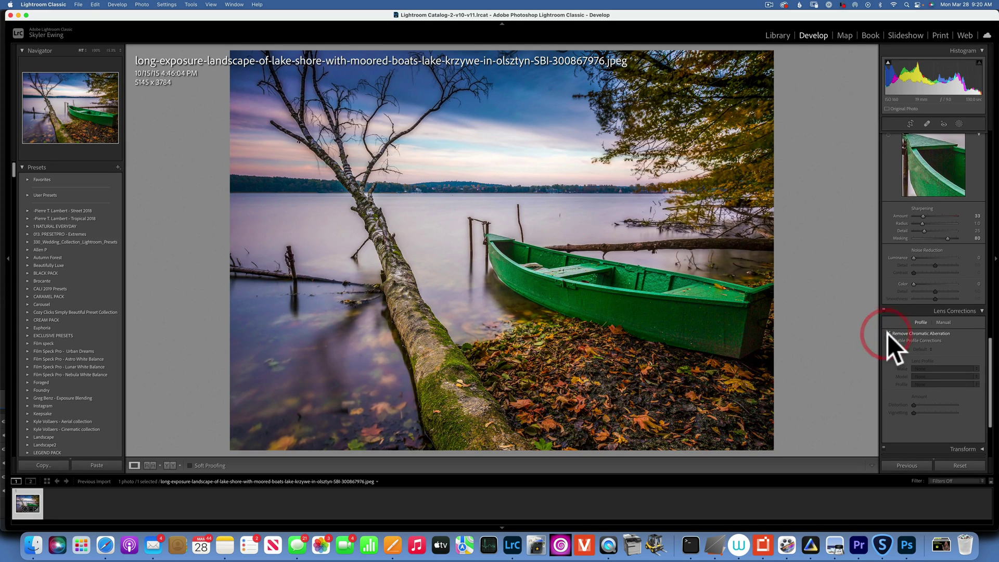
click(888, 341)
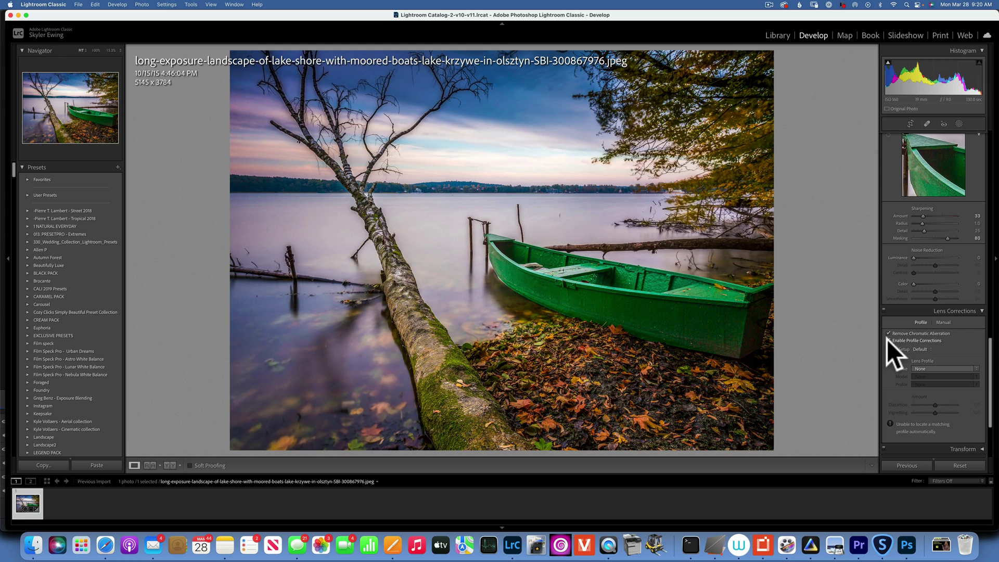
- Convert the photo to black and white and bring the B&W Mix sliders into view
scroll(921, 190, up, 5)
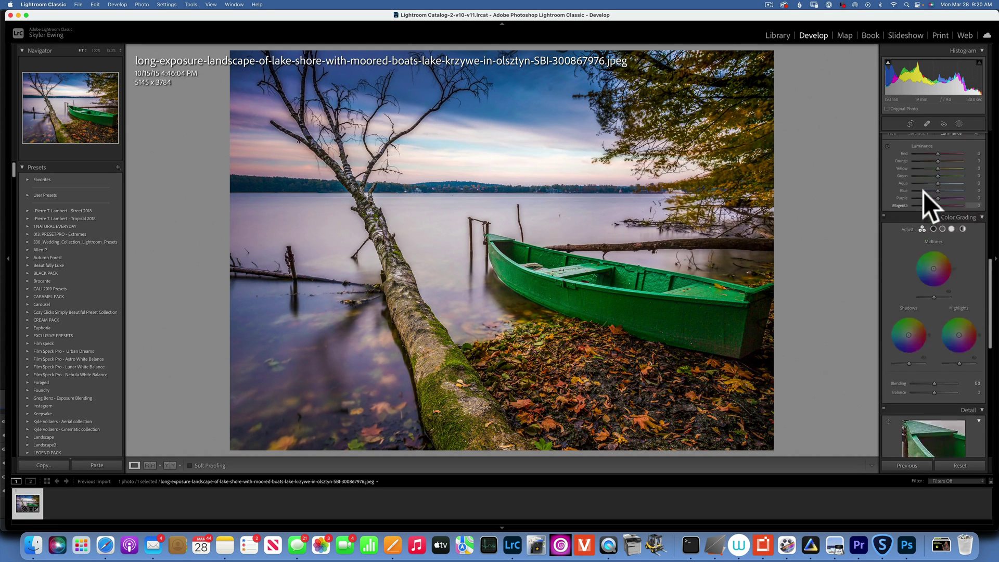
scroll(924, 191, up, 10)
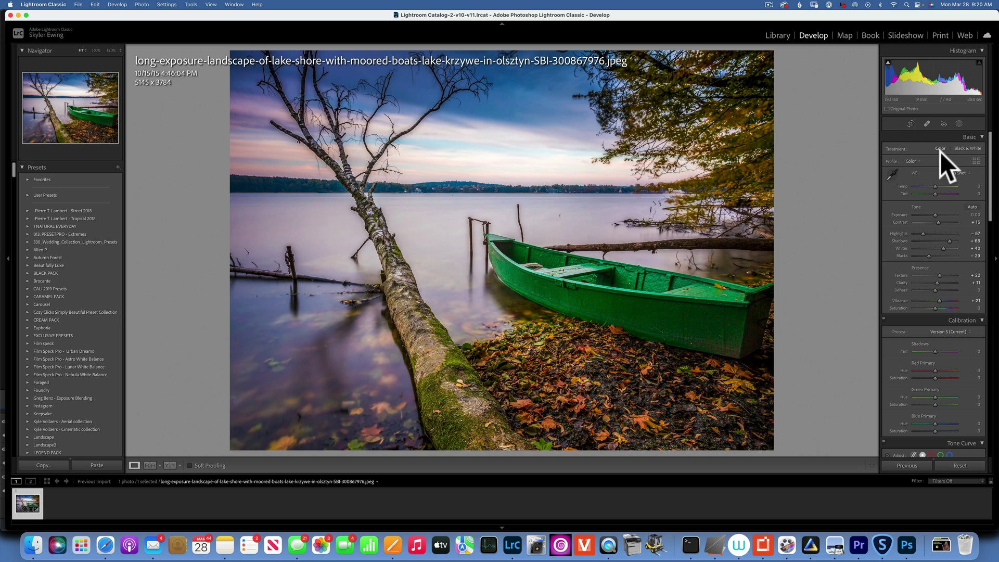
scroll(968, 148, down, 1)
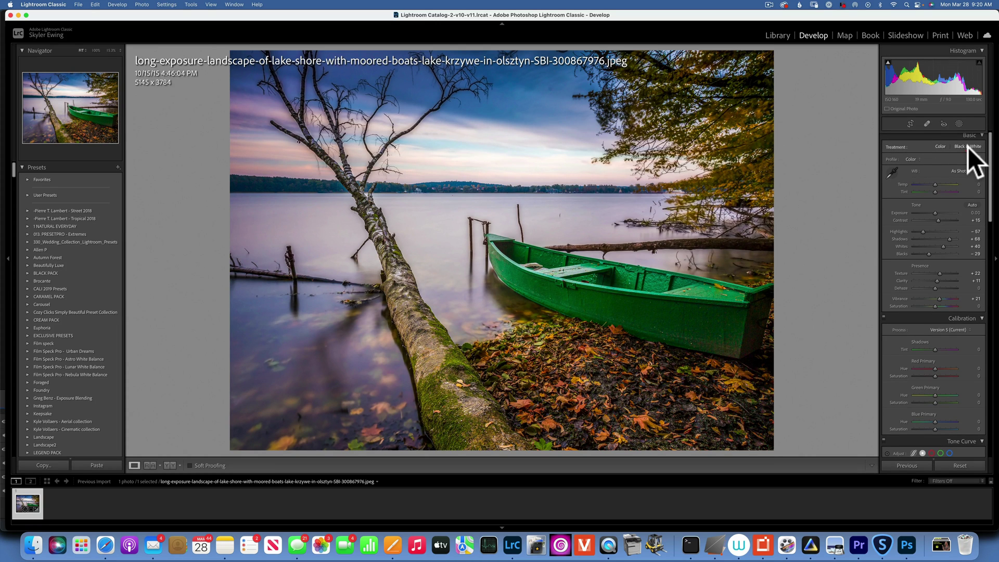
click(968, 147)
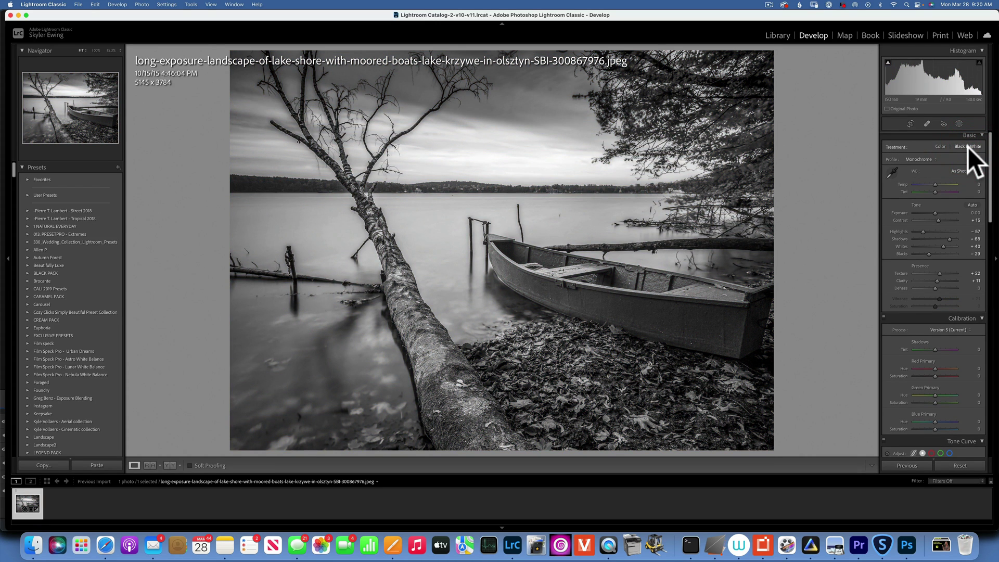
scroll(941, 228, down, 5)
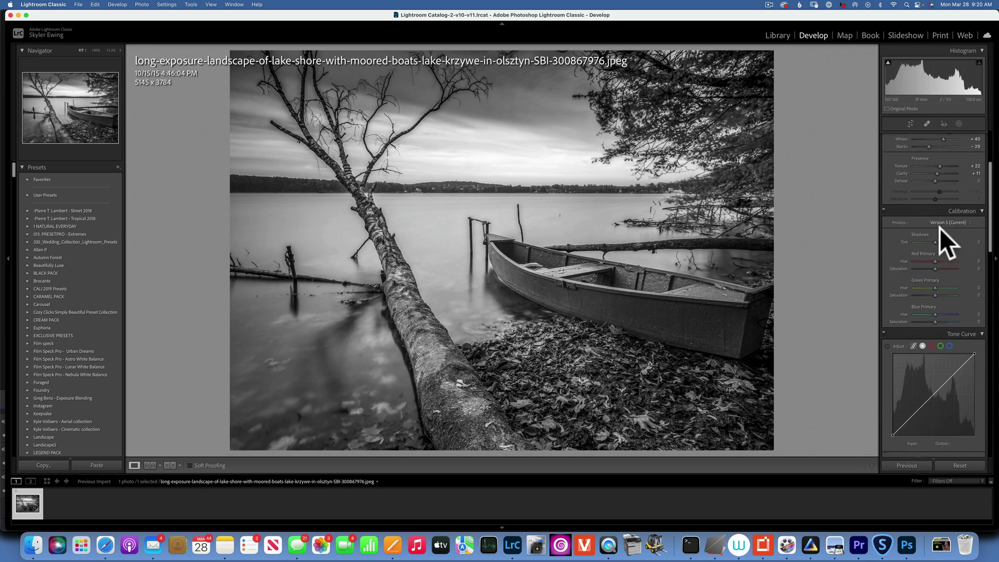
scroll(941, 228, down, 8)
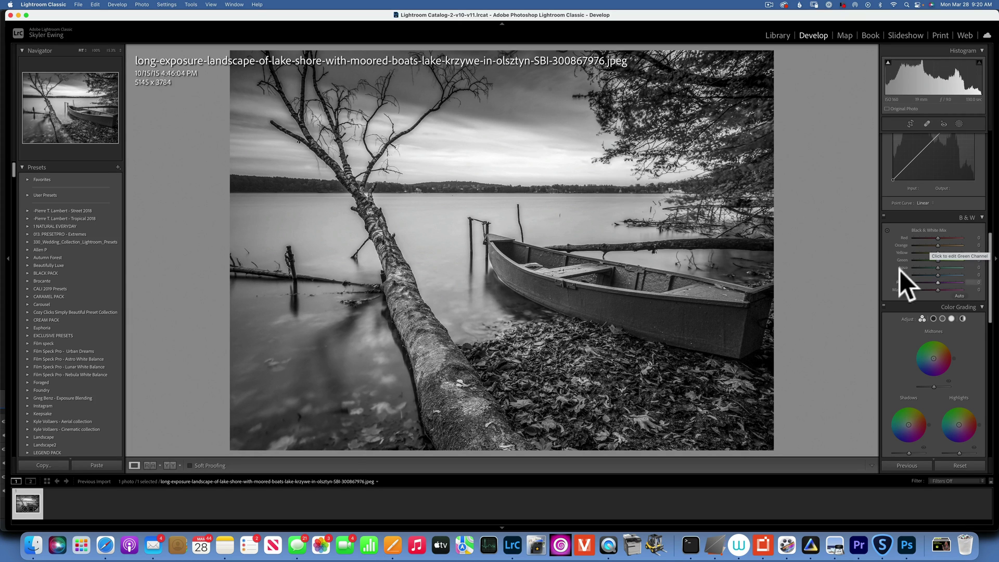
- Set the B&W mix to Blue −54, Aqua −16, Green −6, Yellow +21 and Orange +25
drag(940, 276, 925, 273)
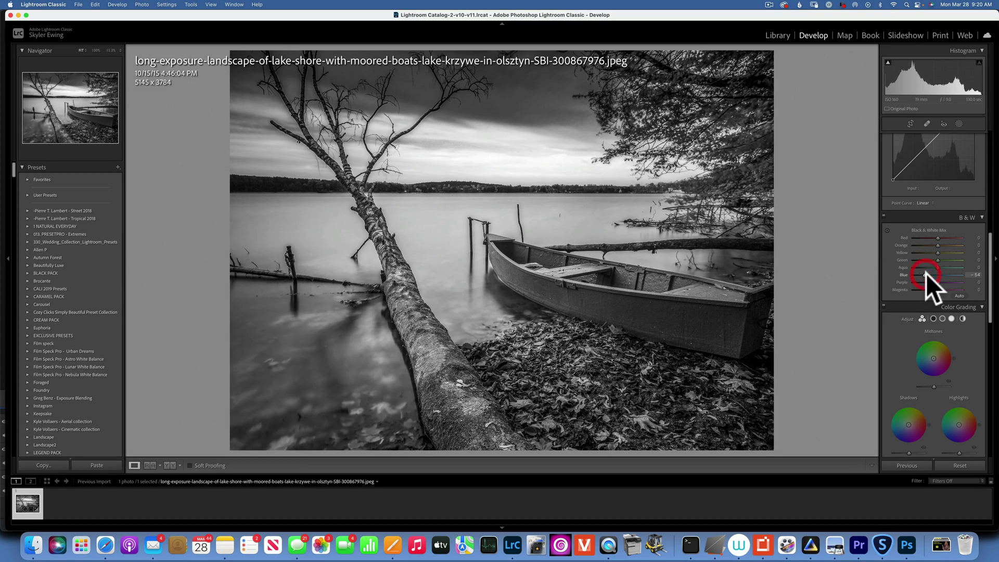
drag(939, 267, 935, 264)
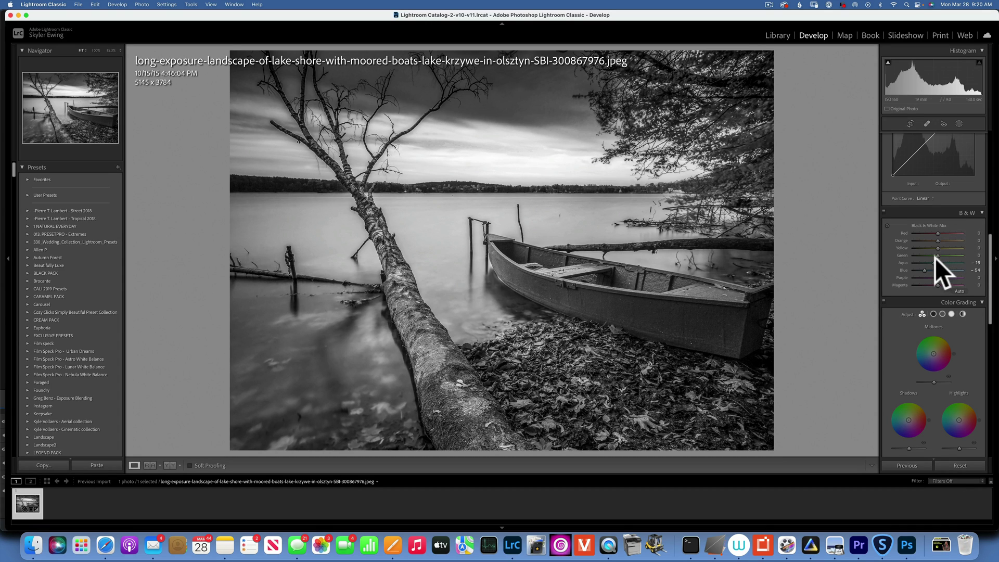
mouse_move(939, 255)
mouse_down()
mouse_move(922, 254)
mouse_move(937, 249)
mouse_up()
mouse_move(939, 247)
mouse_down()
mouse_move(960, 241)
mouse_move(944, 241)
mouse_up()
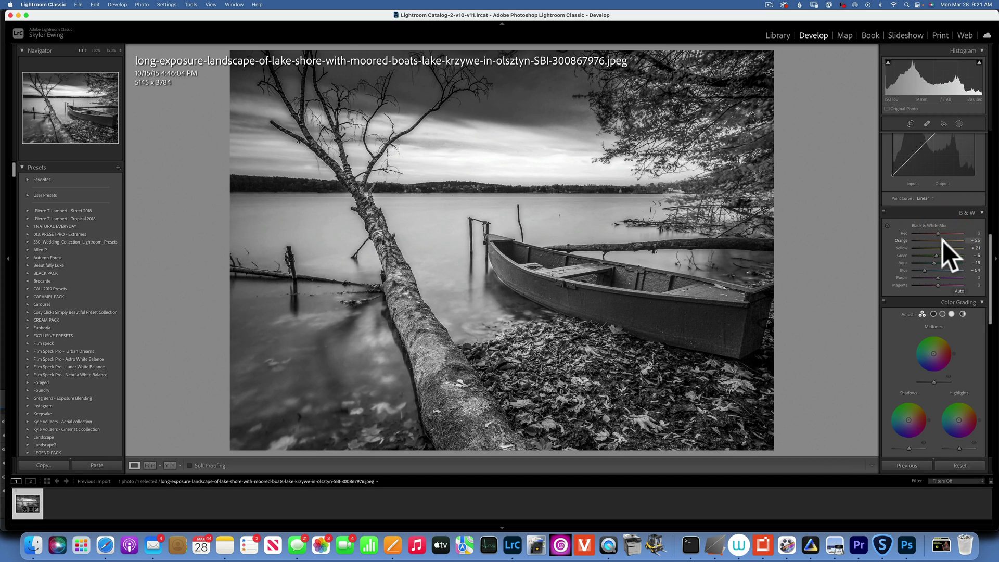
- Build an S tone curve, lowering shadows from 65 to 45 and raising upper midtones
scroll(943, 240, down, 5)
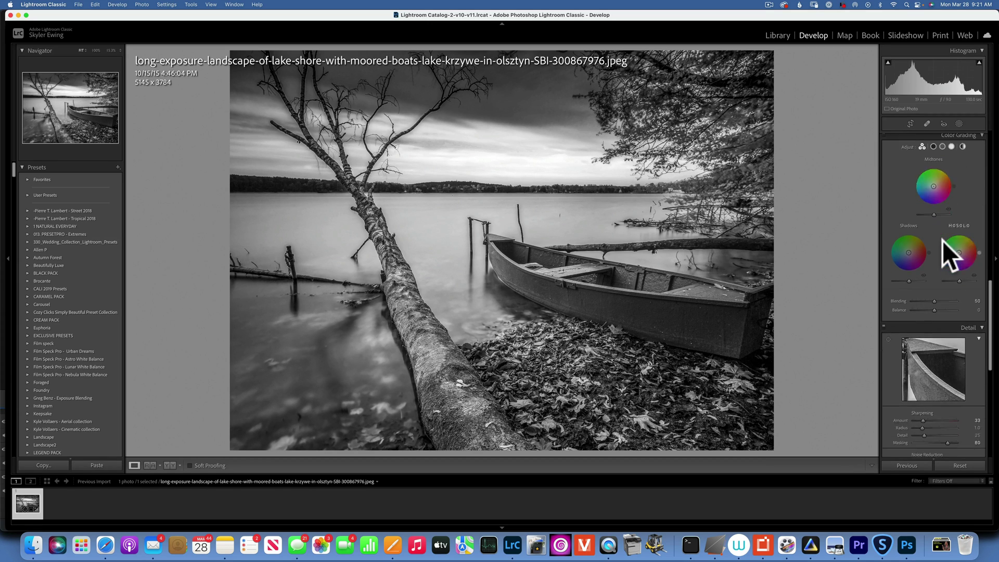
scroll(943, 241, down, 5)
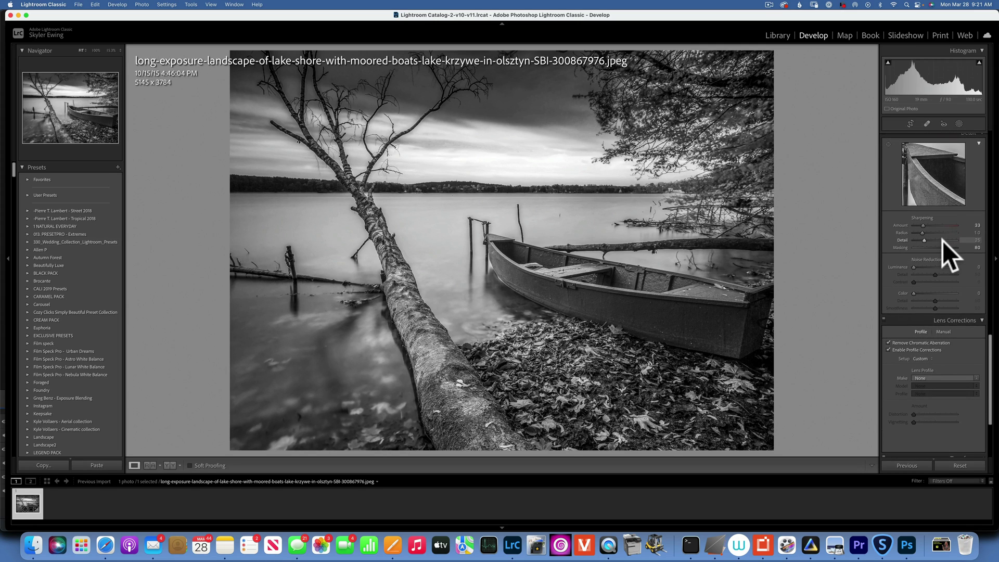
scroll(943, 240, up, 10)
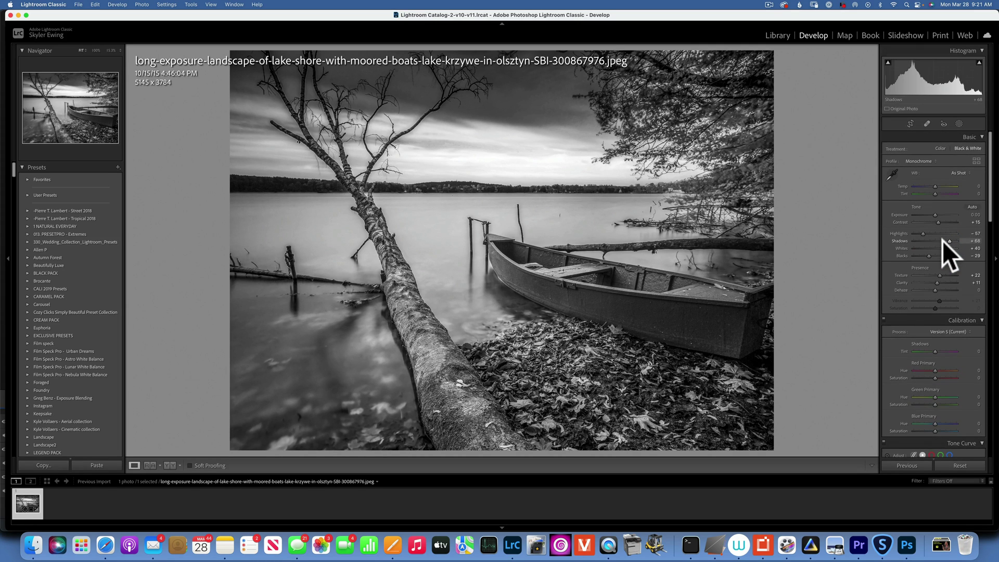
scroll(939, 264, down, 4)
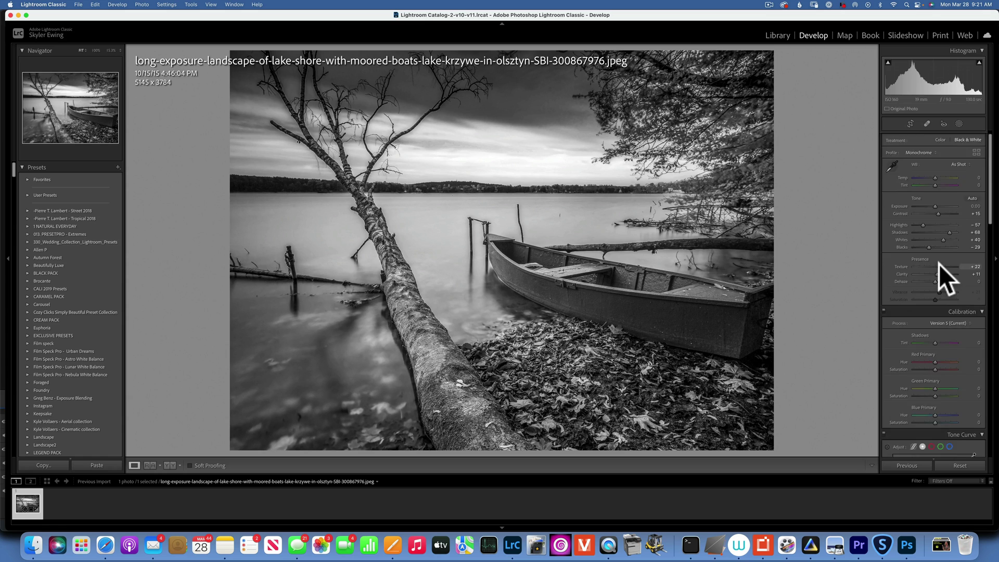
scroll(939, 264, down, 1)
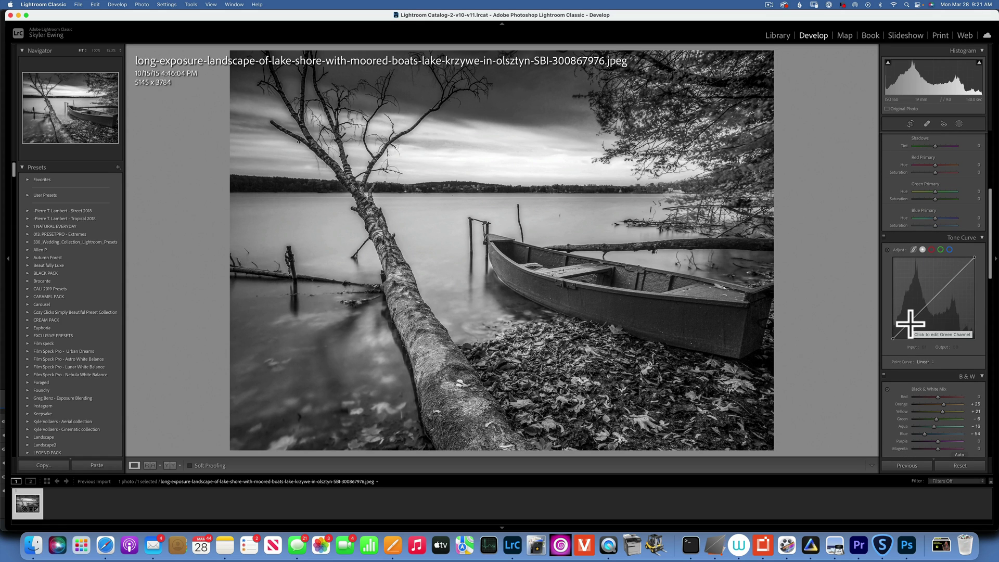
drag(909, 322, 913, 323)
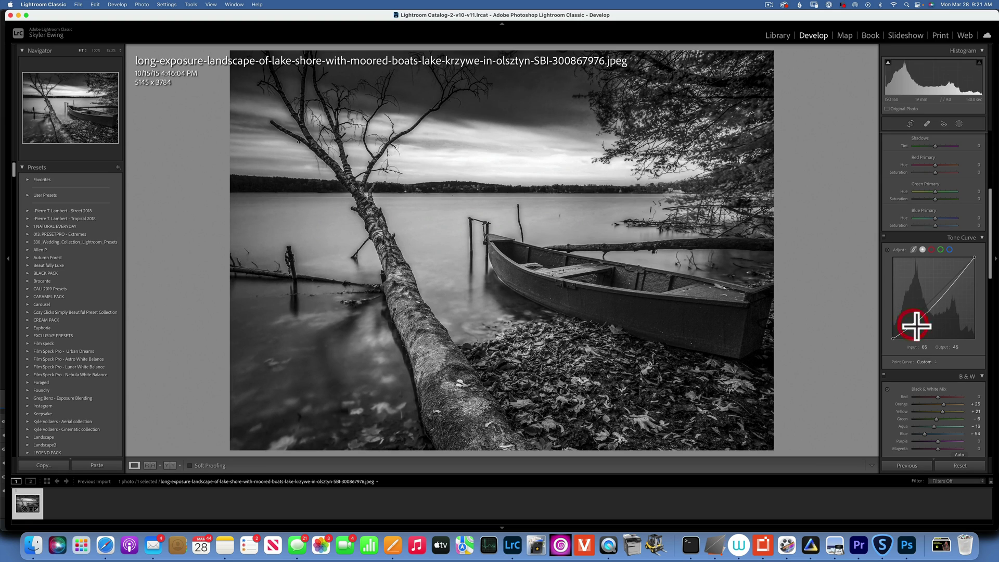
click(946, 285)
drag(946, 285, 948, 287)
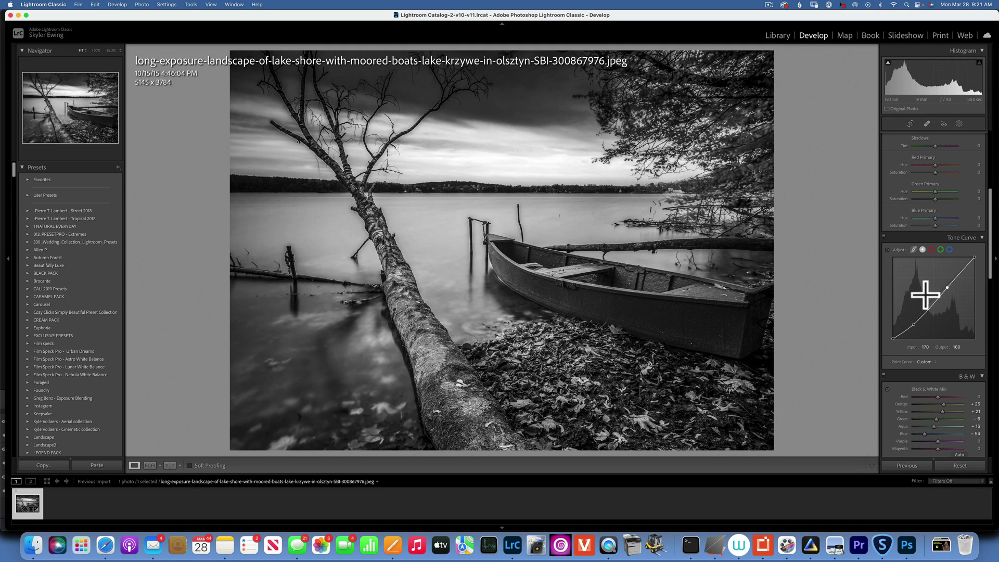
- Draw a radial gradient mask over the lake, centred down toward the boat's posts
click(959, 123)
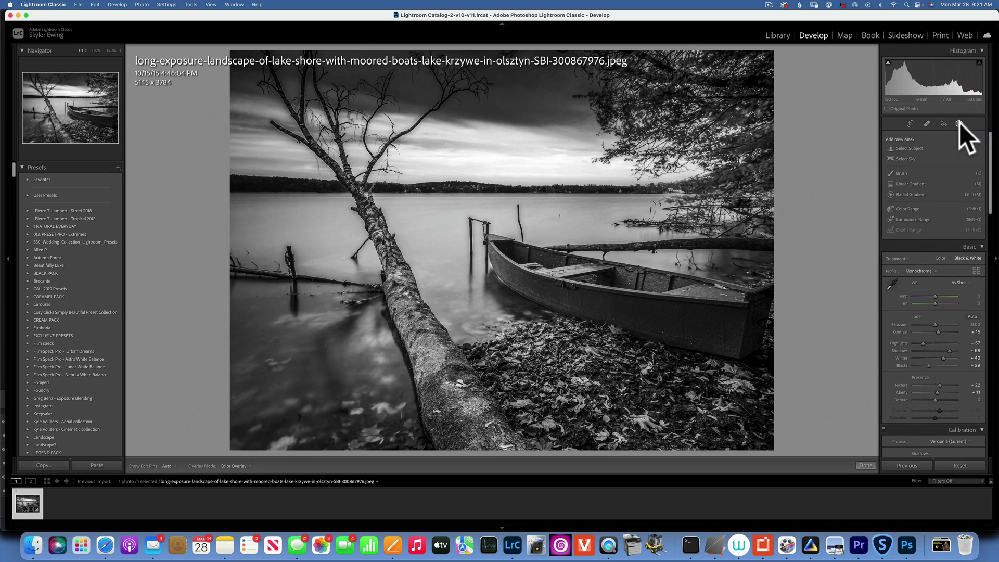
click(918, 193)
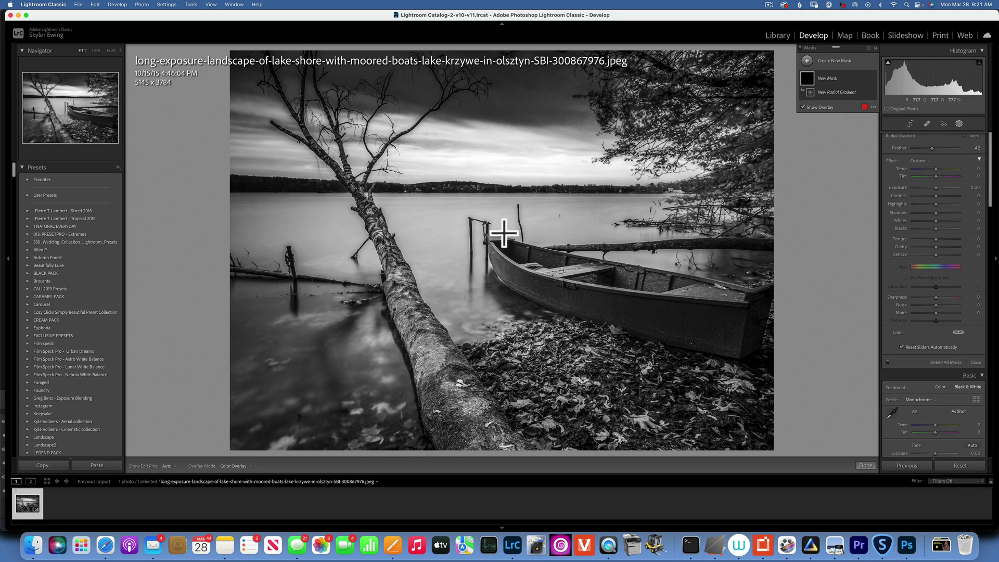
drag(485, 205, 720, 399)
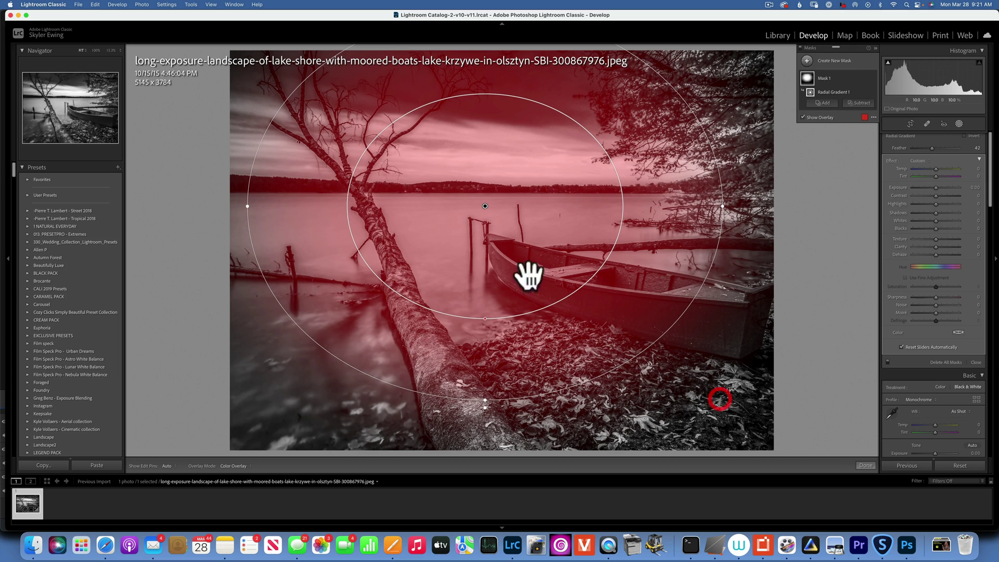
drag(484, 206, 497, 226)
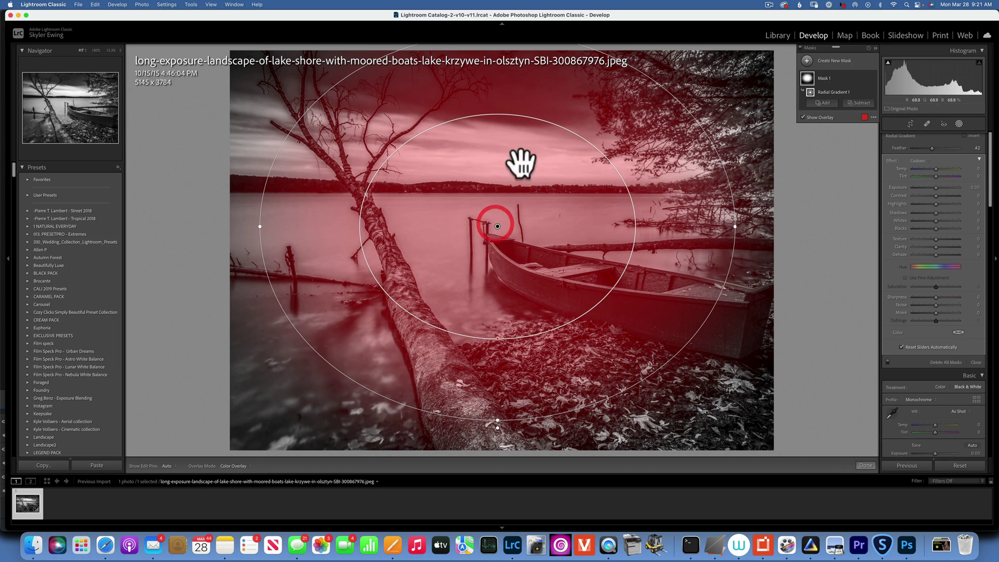
- Invert the gradient, set Exposure −0.65 and Blacks 18, and compare with the effect toggled
click(866, 91)
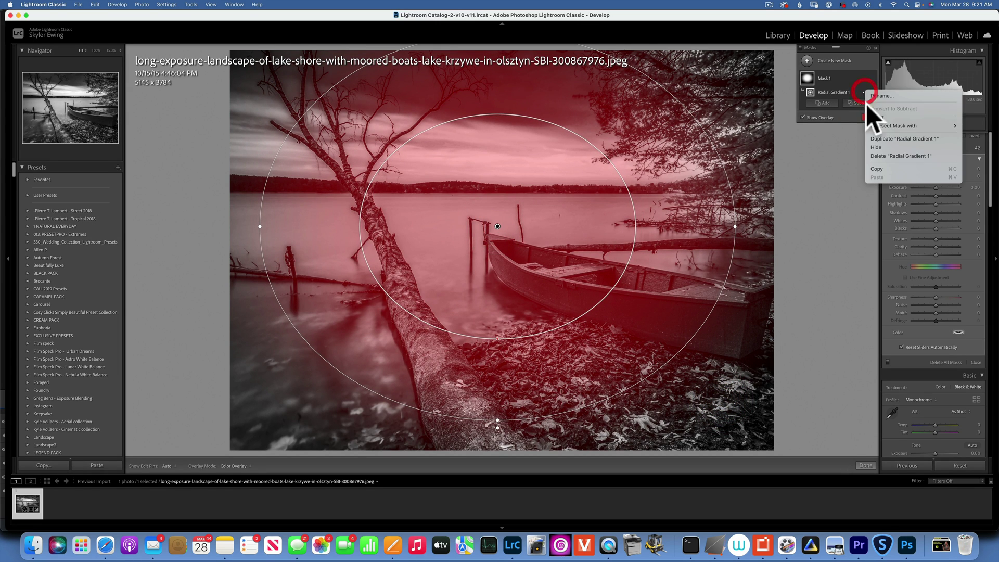
click(885, 117)
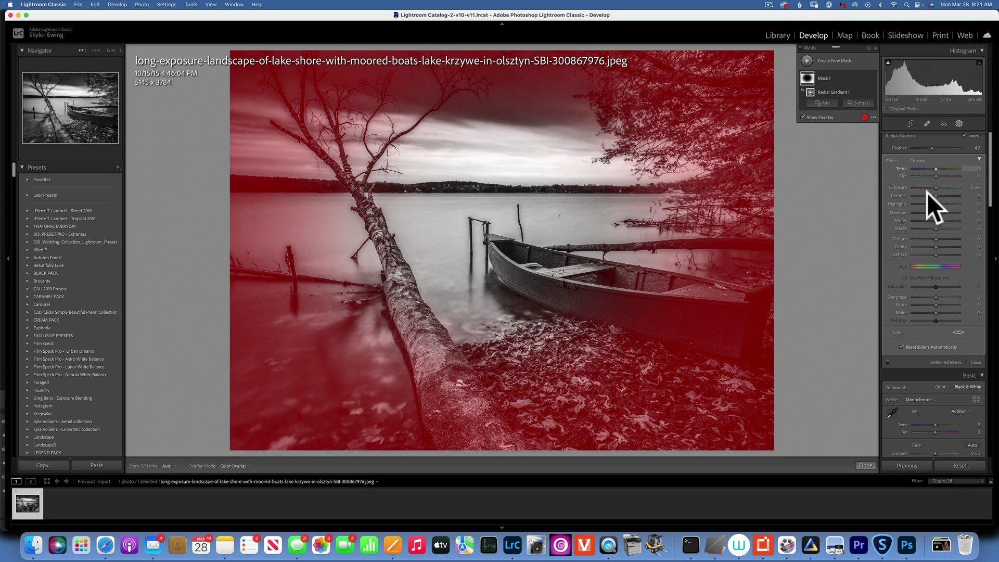
drag(936, 187, 932, 187)
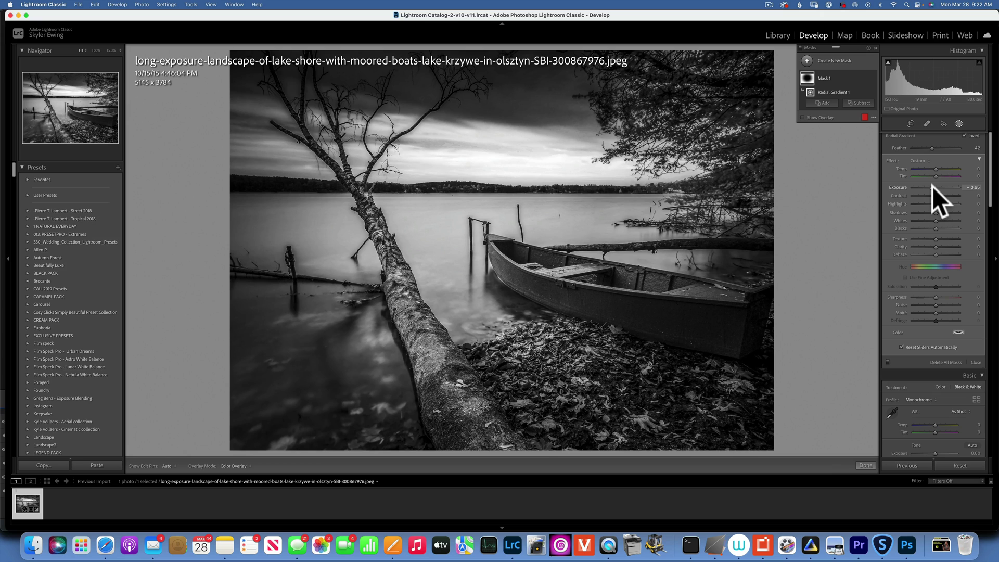
drag(936, 228, 940, 227)
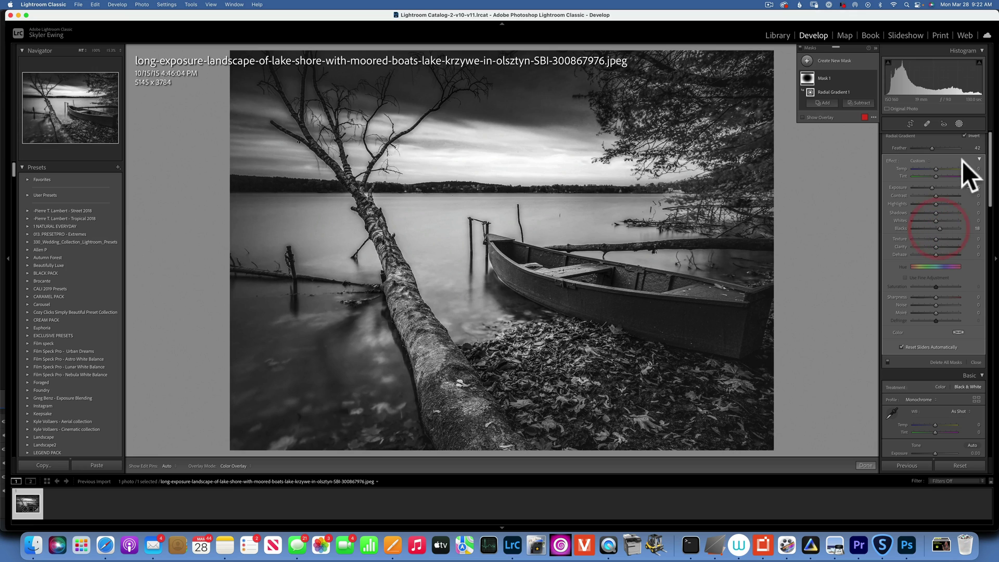
click(873, 78)
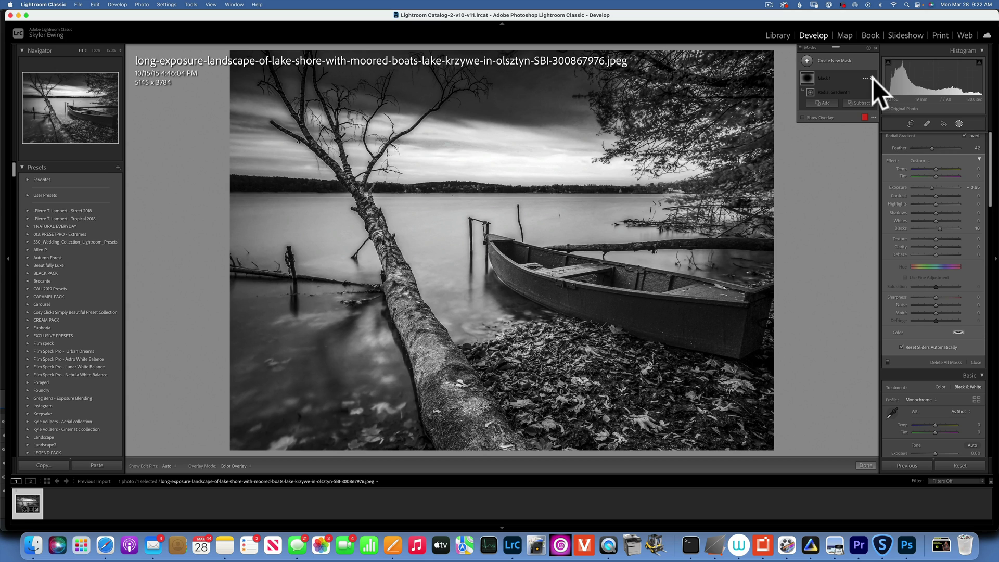
click(873, 79)
click(874, 78)
- Re-enable the vignette mask, leave masking, and compare the edit against the original
click(873, 79)
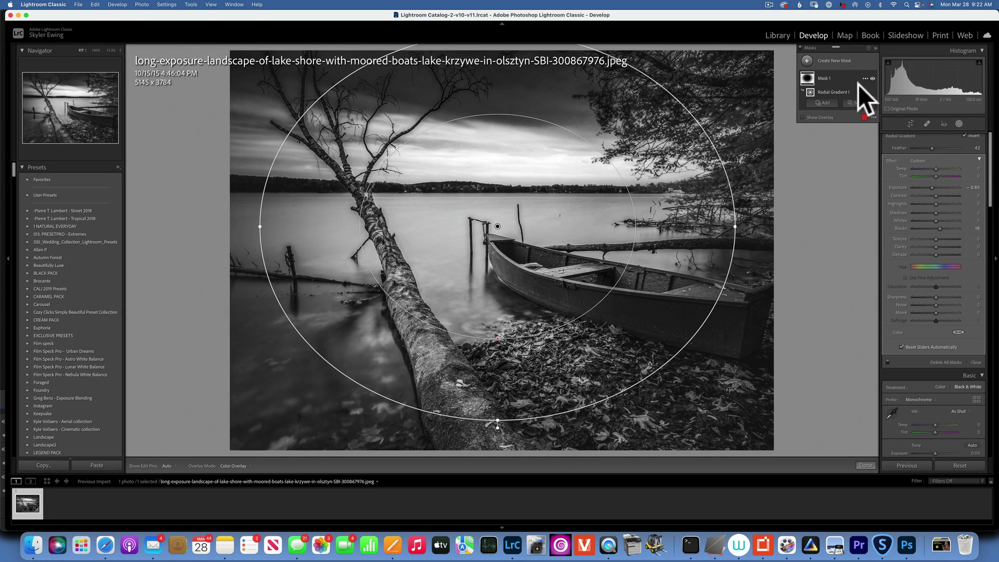
click(960, 124)
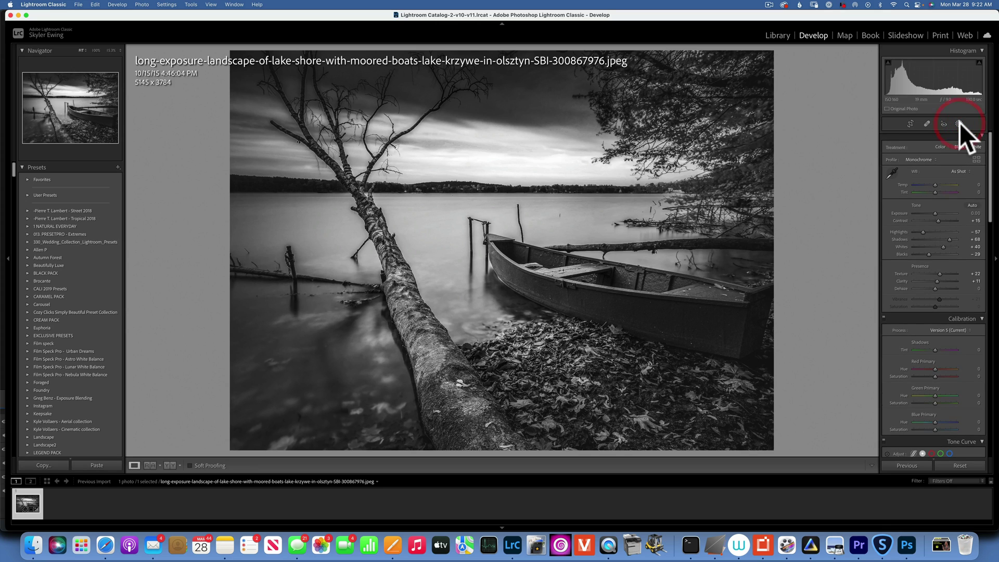
key(backslash)
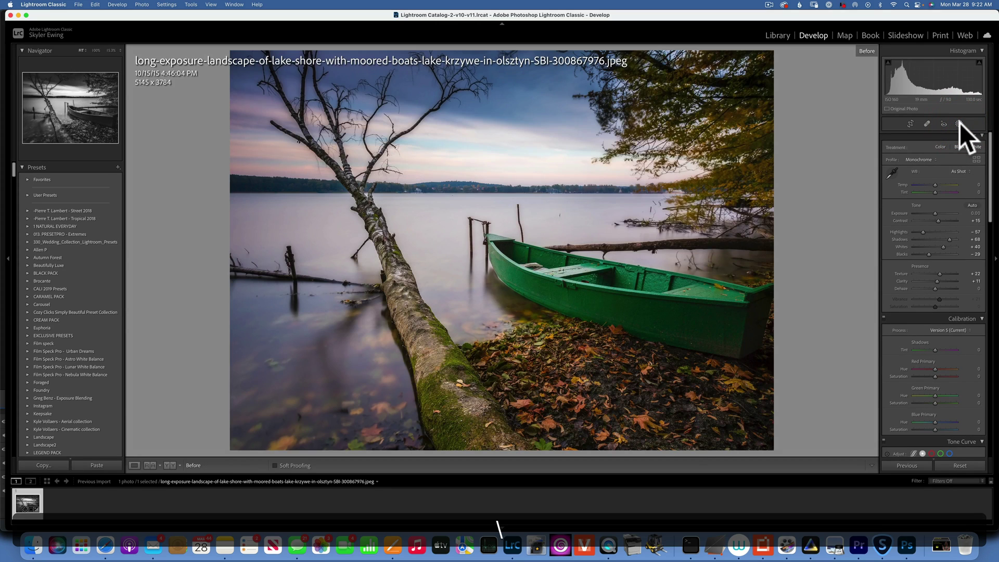
key(backslash)
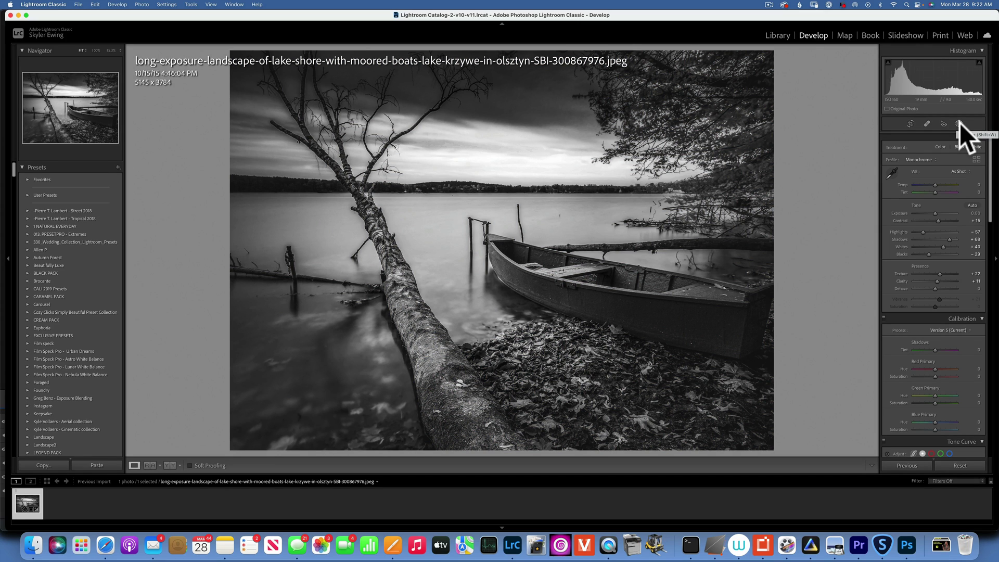
scroll(959, 123, up, 1)
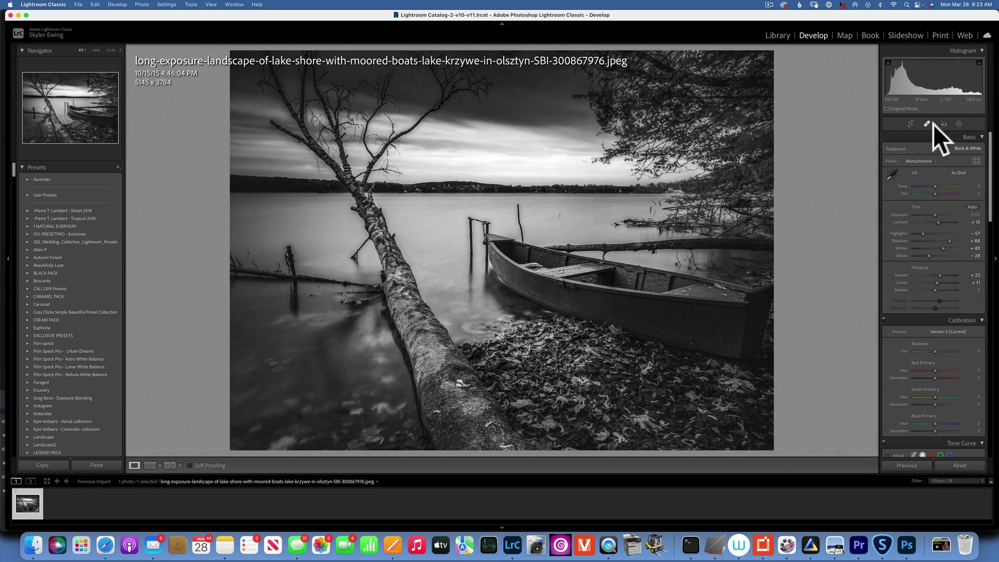
- Create a new brush mask with Texture 24 and a smaller brush size
click(960, 124)
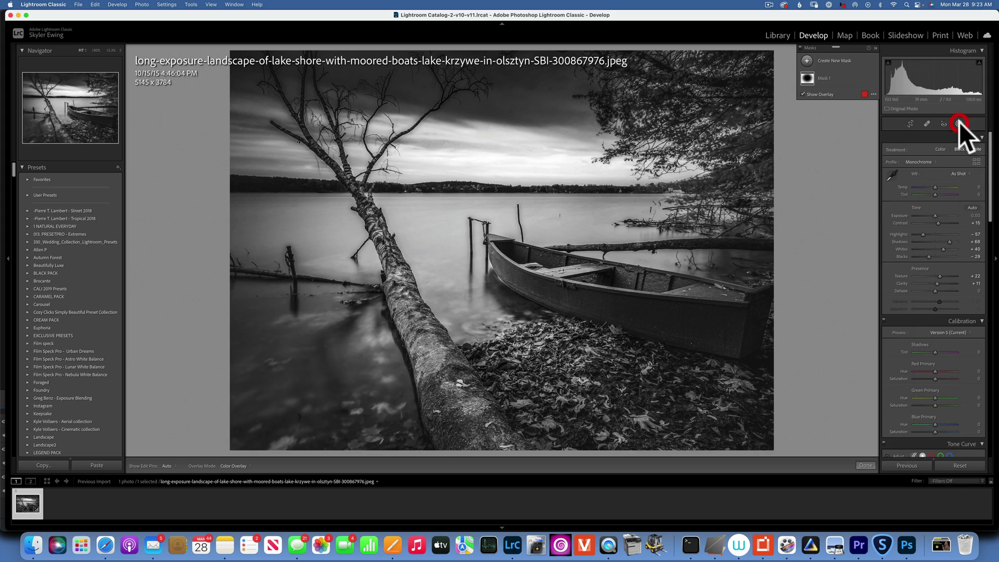
click(807, 59)
click(842, 100)
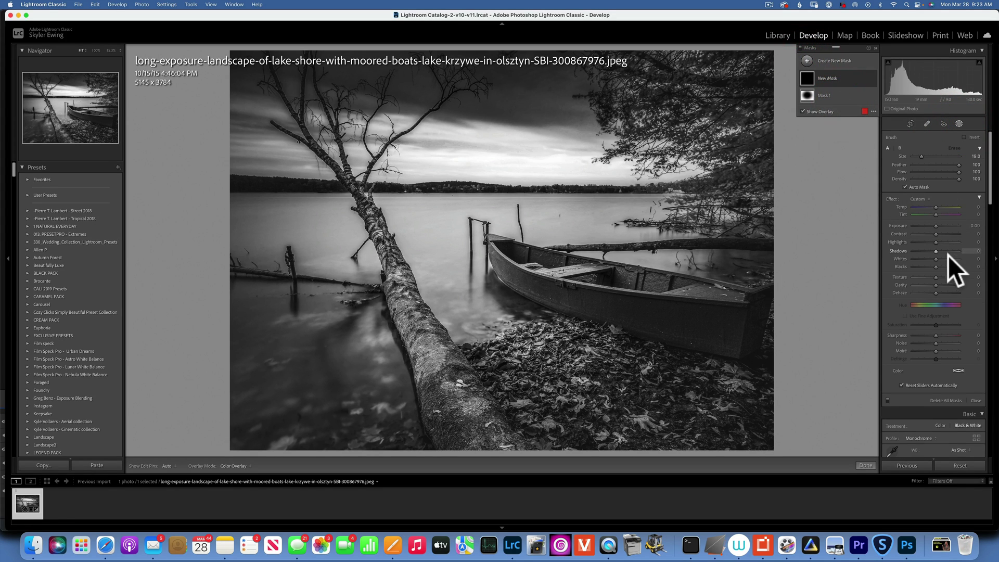
drag(931, 279, 940, 284)
key(bracketleft)
key(bracketleft)
key(bracketleft)
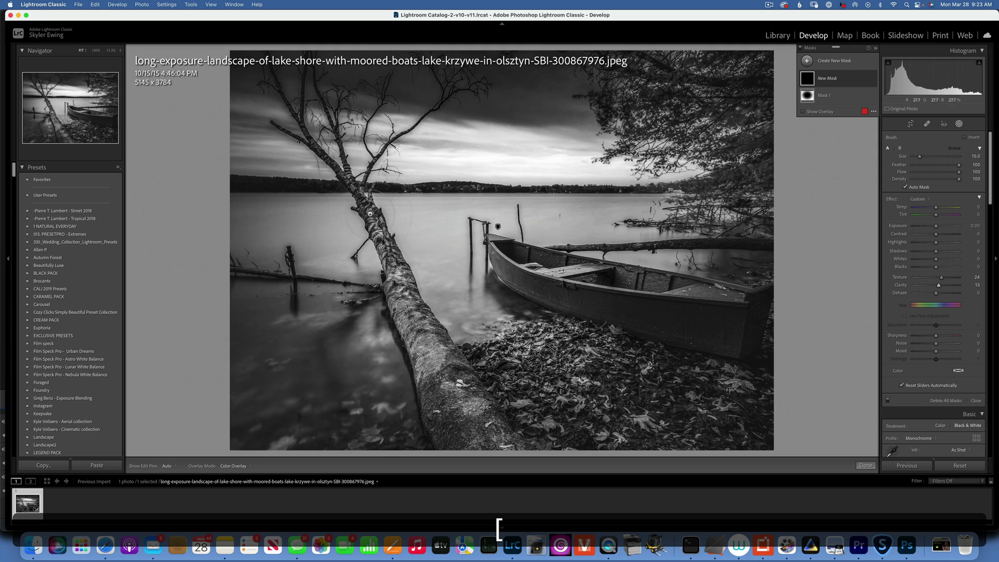
key(bracketleft)
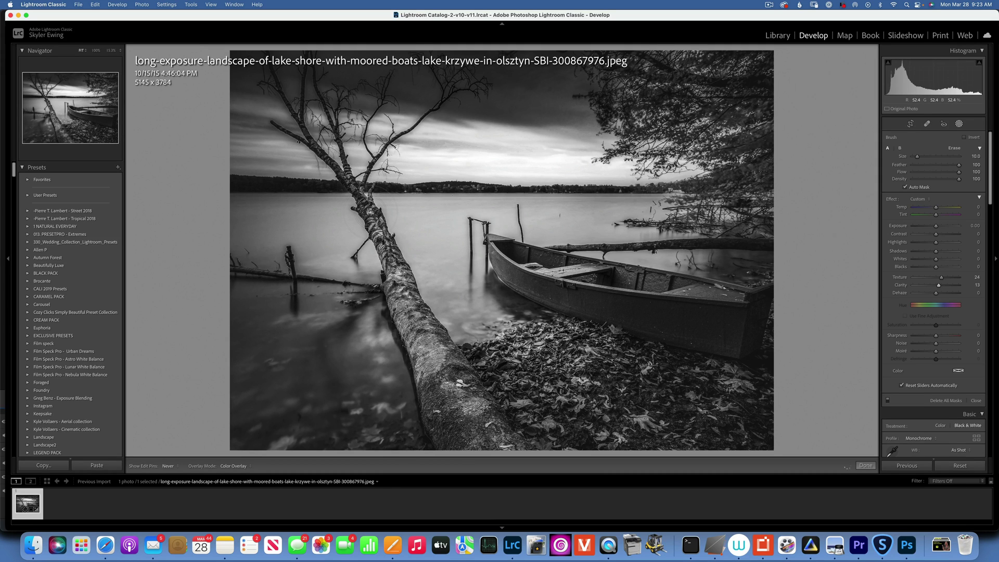
- Hide and show the mask panel and pins with Shift+H to check the brushed areas
key(shift)
key(shift+h)
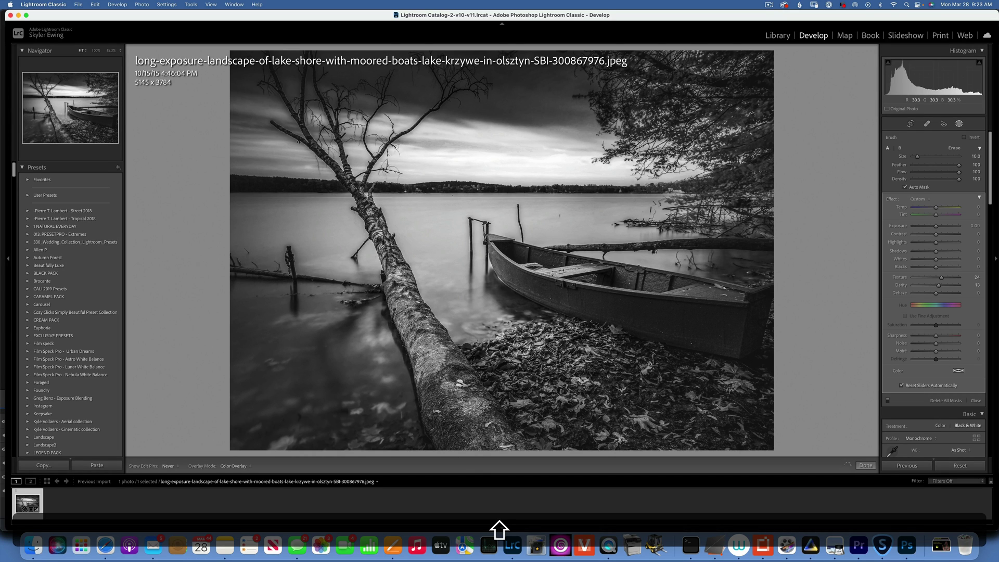
key(shift+h)
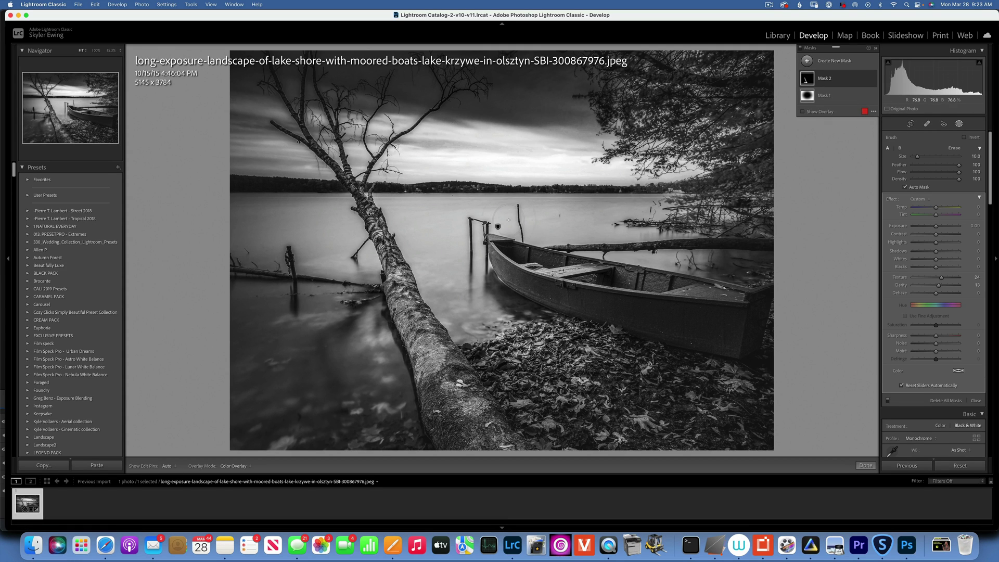
key(shift+h)
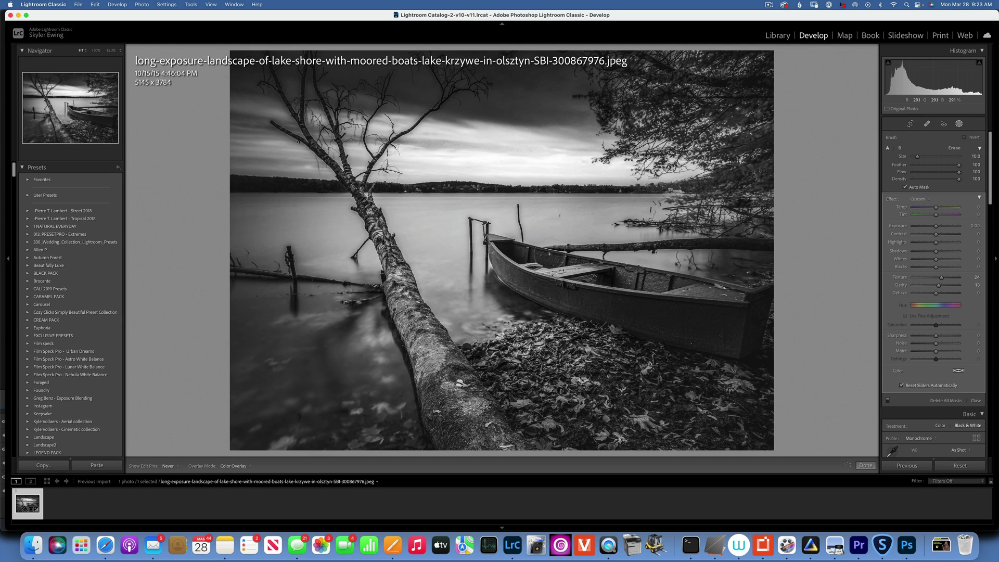
key(shift+h)
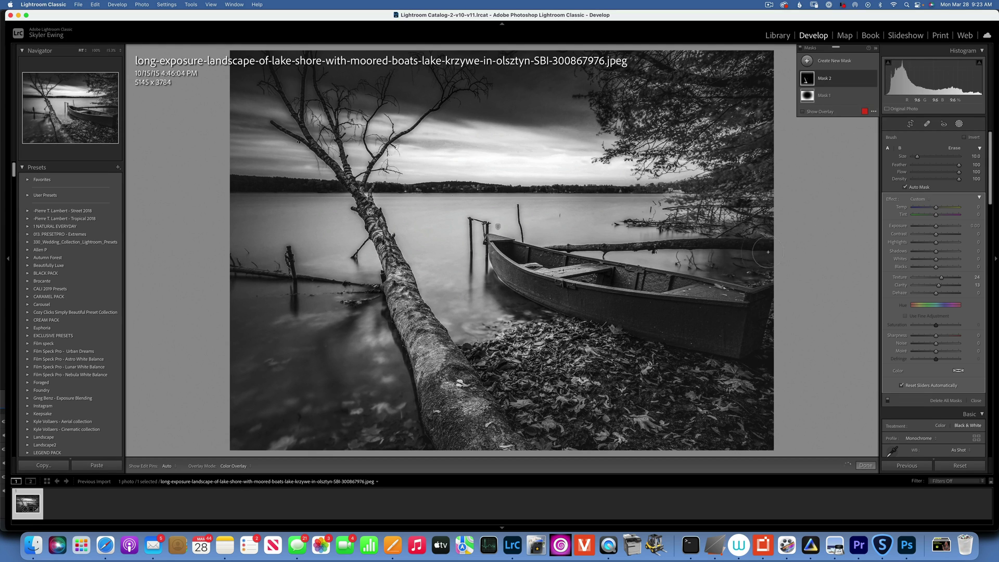
- Turn on the red mask overlay to reveal where the brush mask spills
click(802, 112)
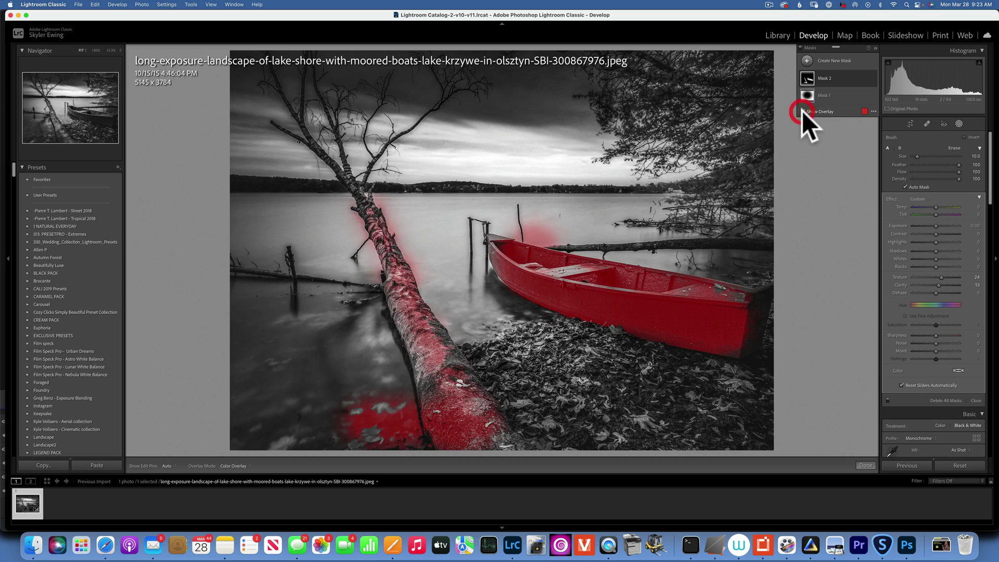
key(shift+h)
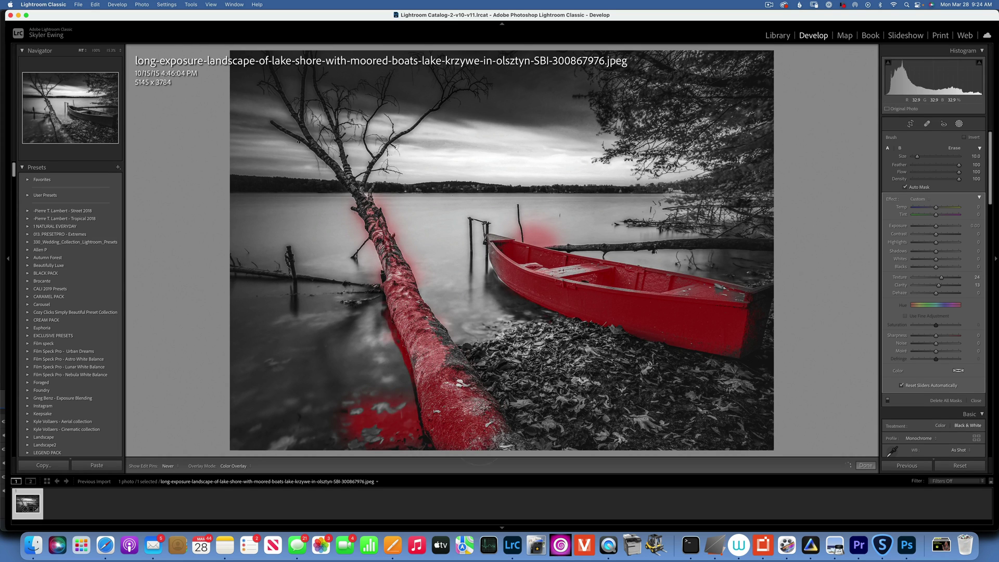
key(shift+h)
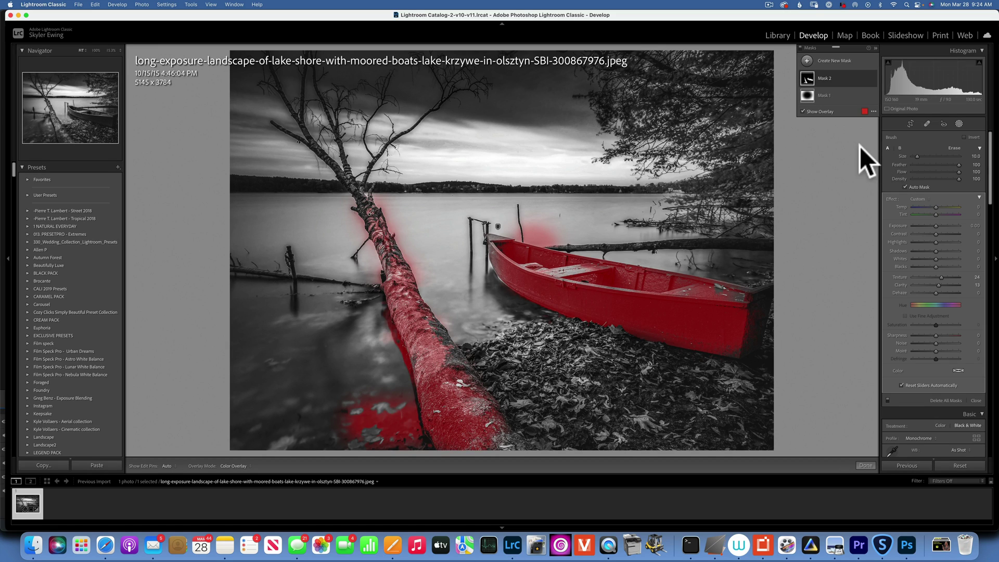
- Subtract a brush from Mask 2 to erase the spill beside the trunk and on the lower-left water
click(832, 79)
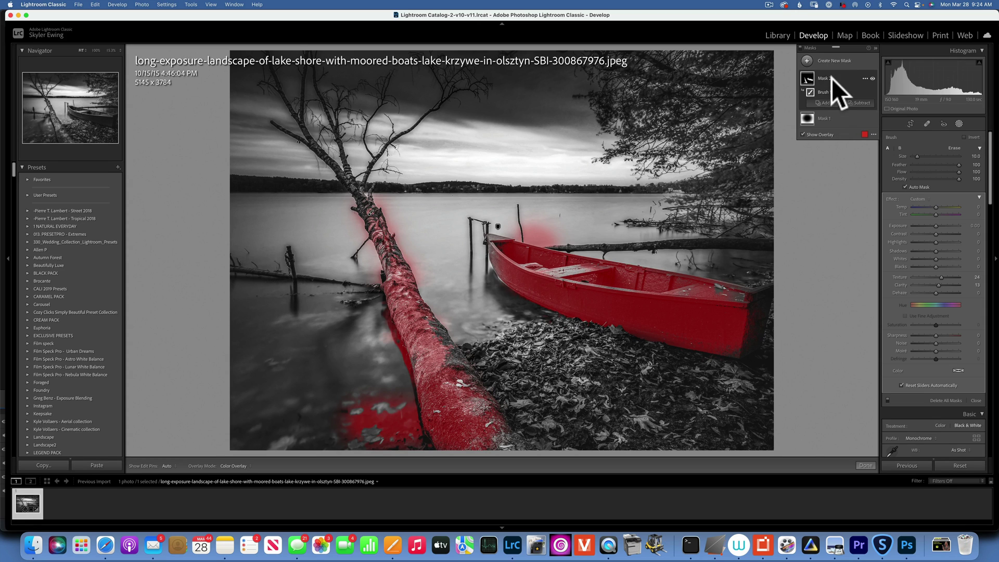
click(860, 104)
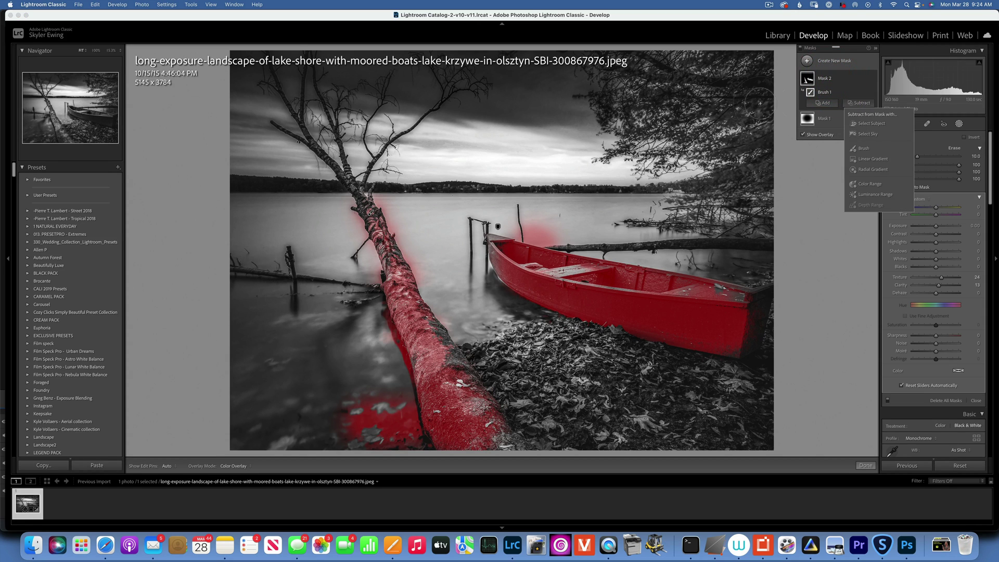
click(864, 148)
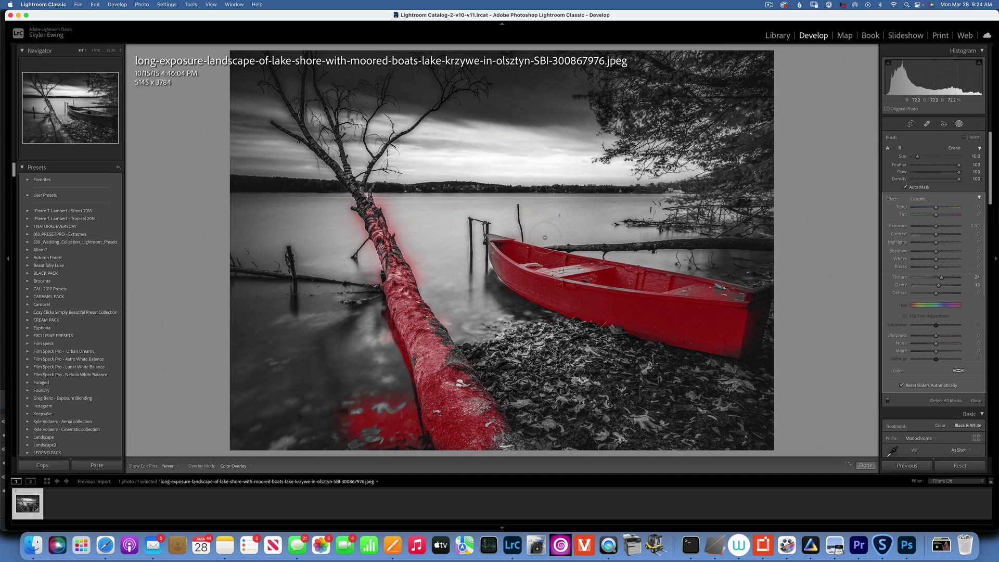
drag(398, 222, 424, 288)
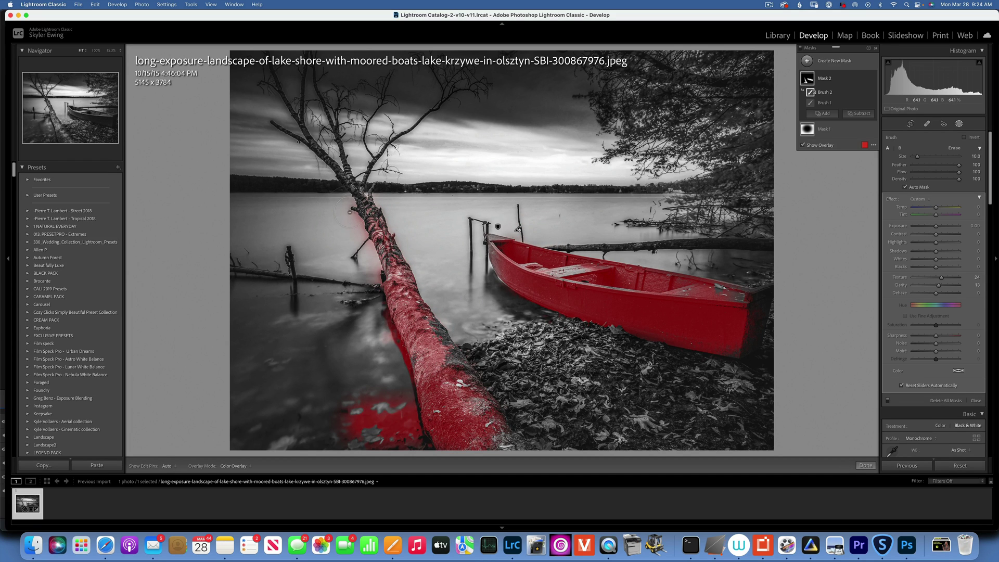
key(h)
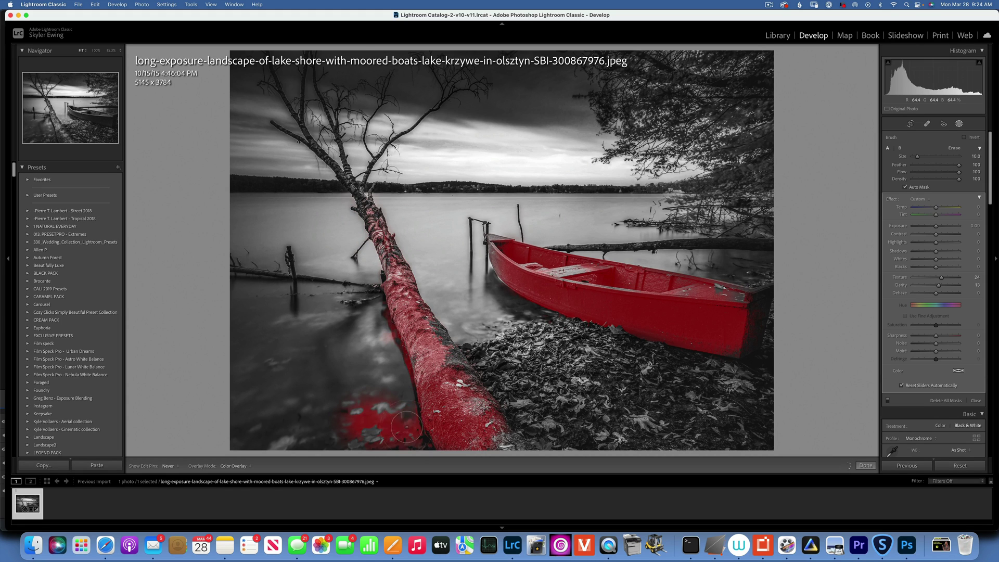
mouse_move(407, 427)
mouse_down()
mouse_move(388, 417)
mouse_move(353, 437)
mouse_move(352, 412)
mouse_move(357, 425)
mouse_move(375, 410)
mouse_move(370, 391)
mouse_up()
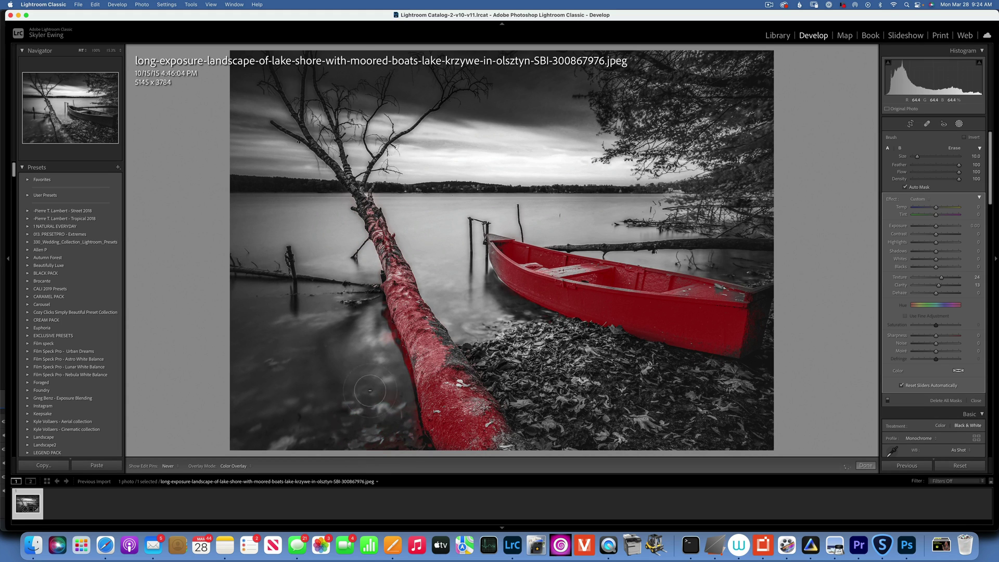
key(h)
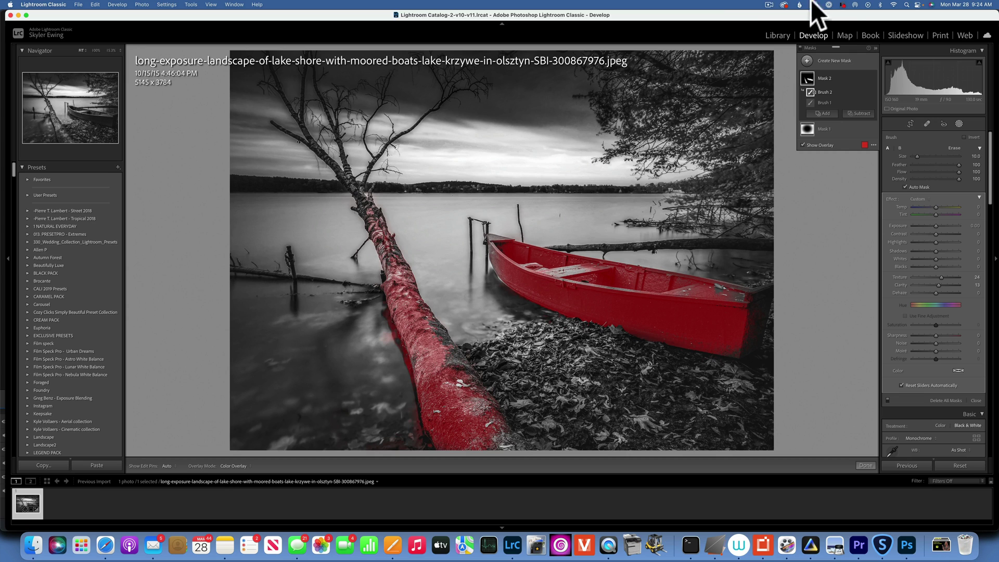
- Exit masking and toggle the Before view to compare the B&W edit with the colour original
click(959, 124)
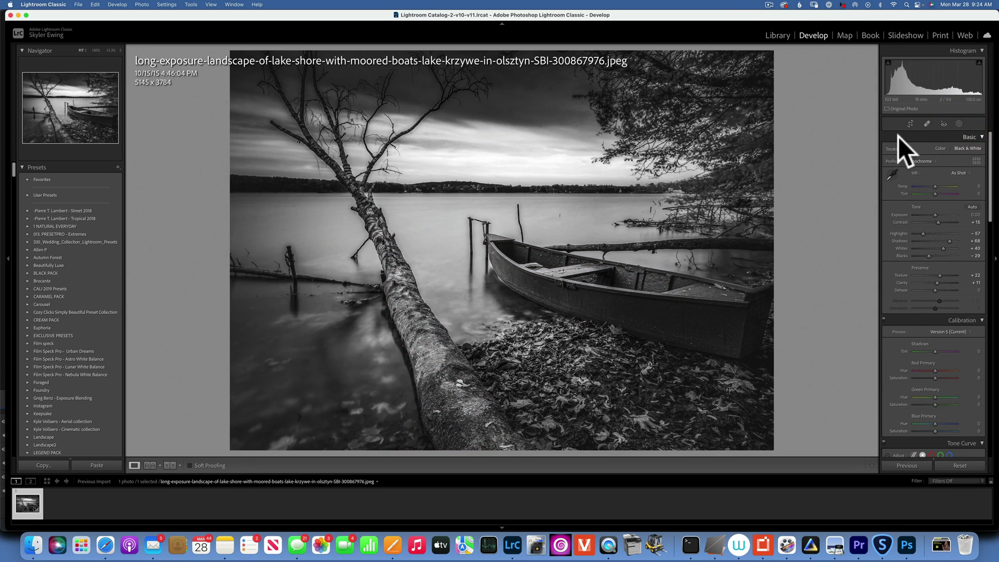
key(backslash)
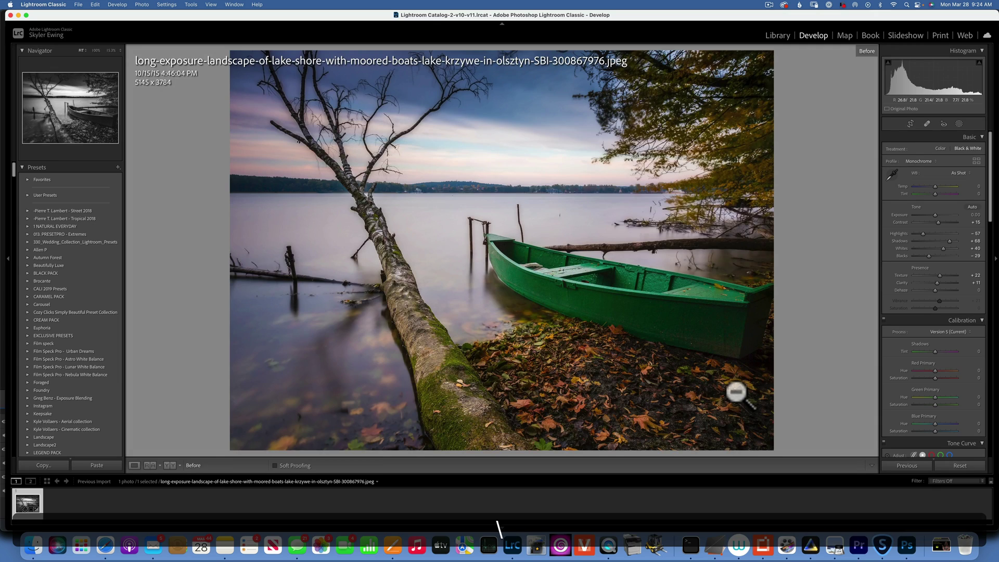
key(backslash)
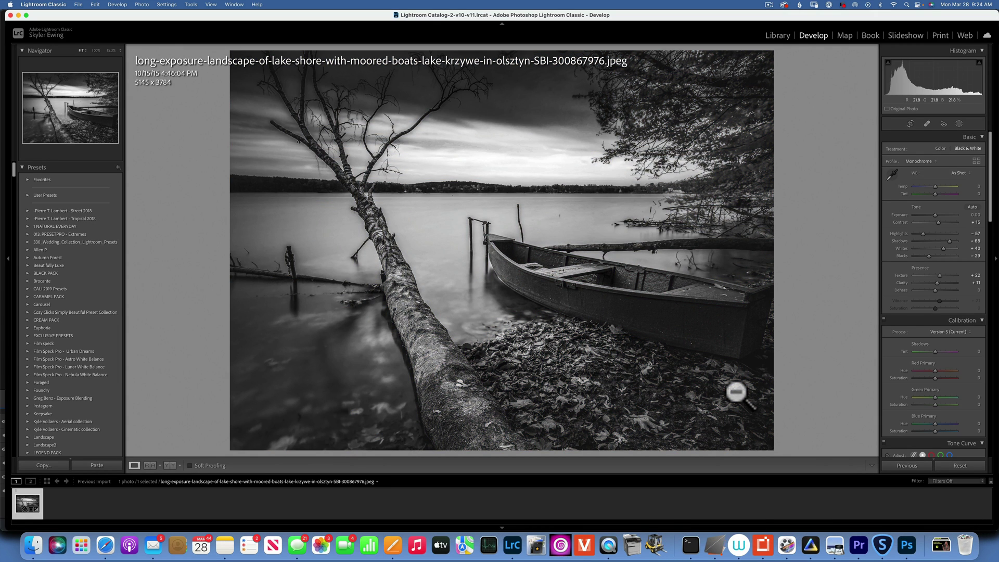
key(backslash)
key(backslash)
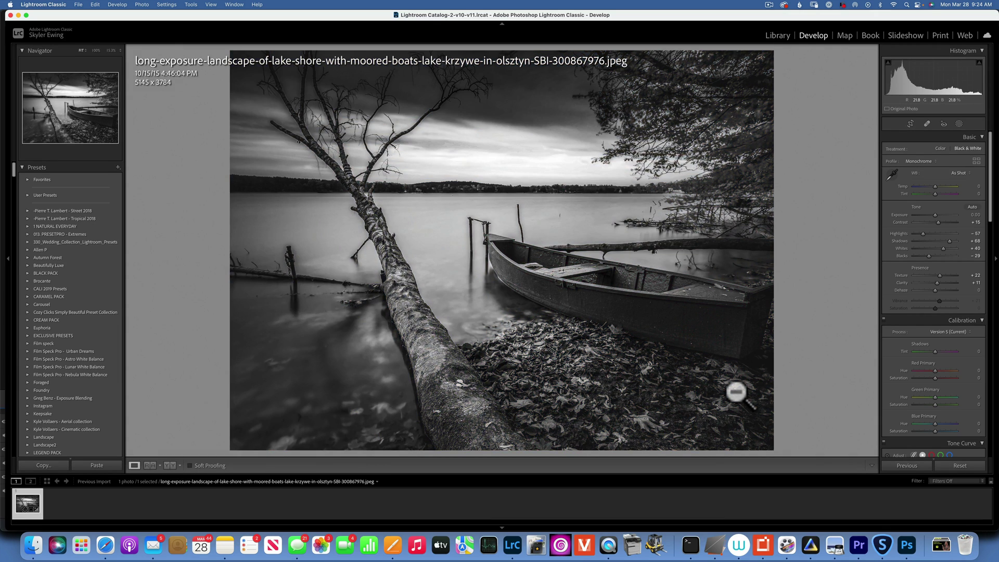